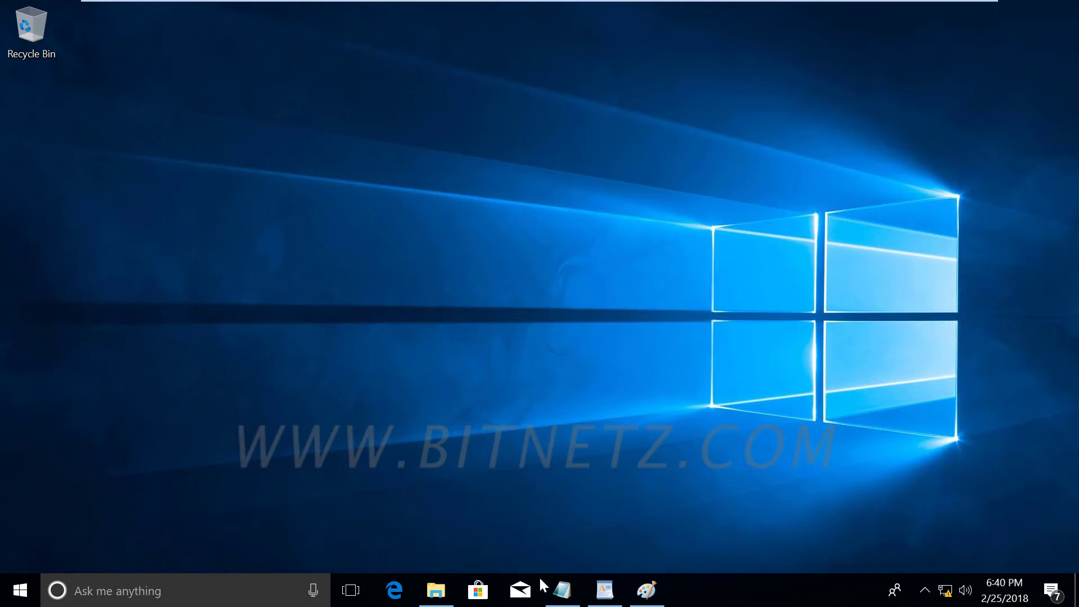
mouse_move(577, 600)
mouse_move(588, 546)
left_mouse_down()
mouse_move(570, 599)
mouse_move(583, 593)
left_mouse_up()
key("Escape")
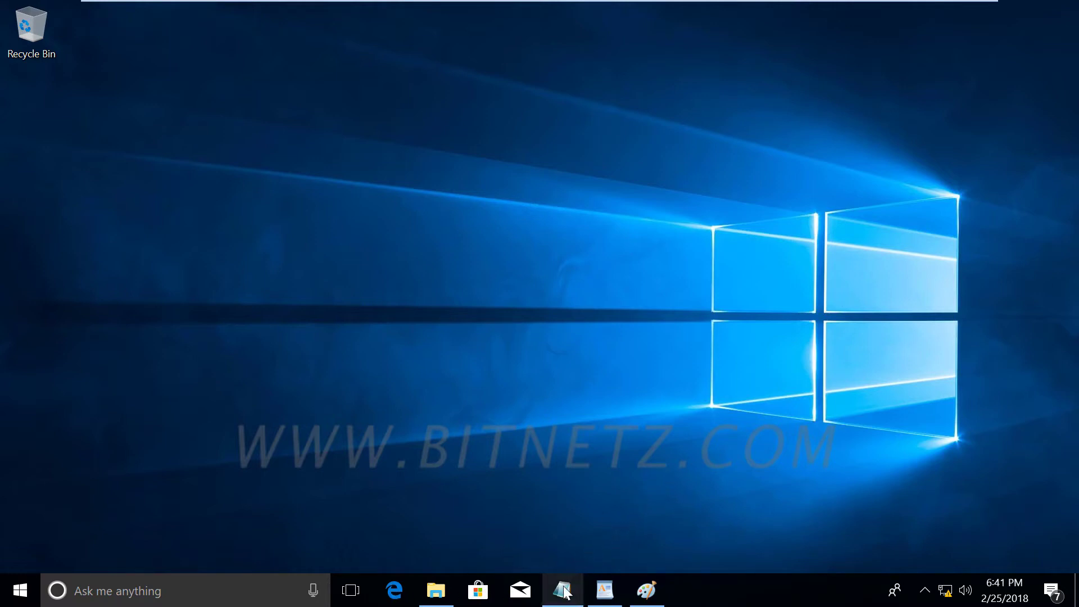
- Restore the Notepad window containing "Letter", then open a second blank Notepad window and place it beside the first
mouse_move(564, 591)
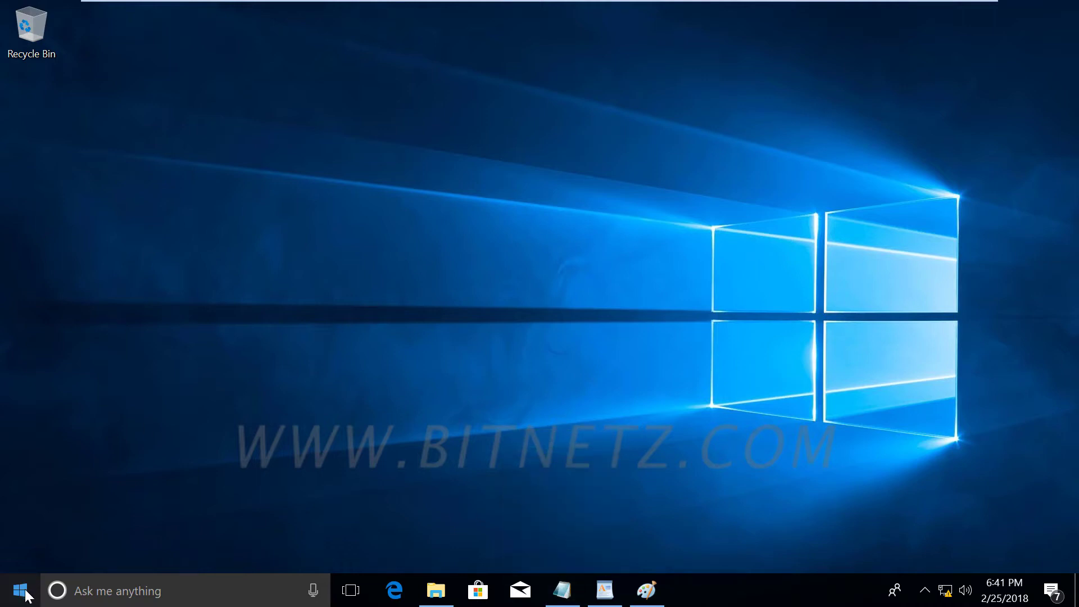
right_click(562, 590)
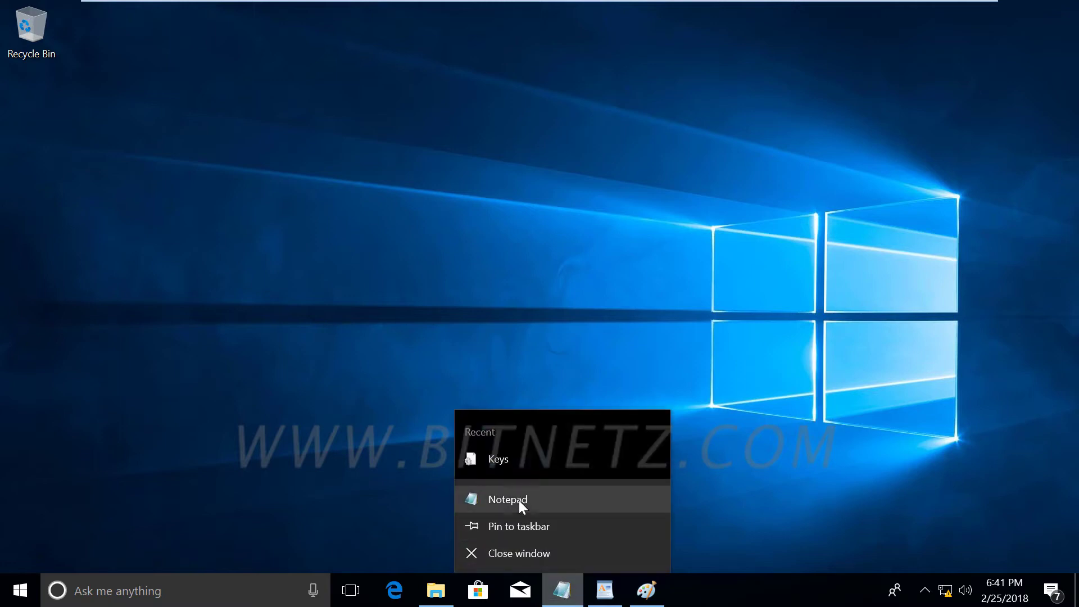
left_click(562, 596)
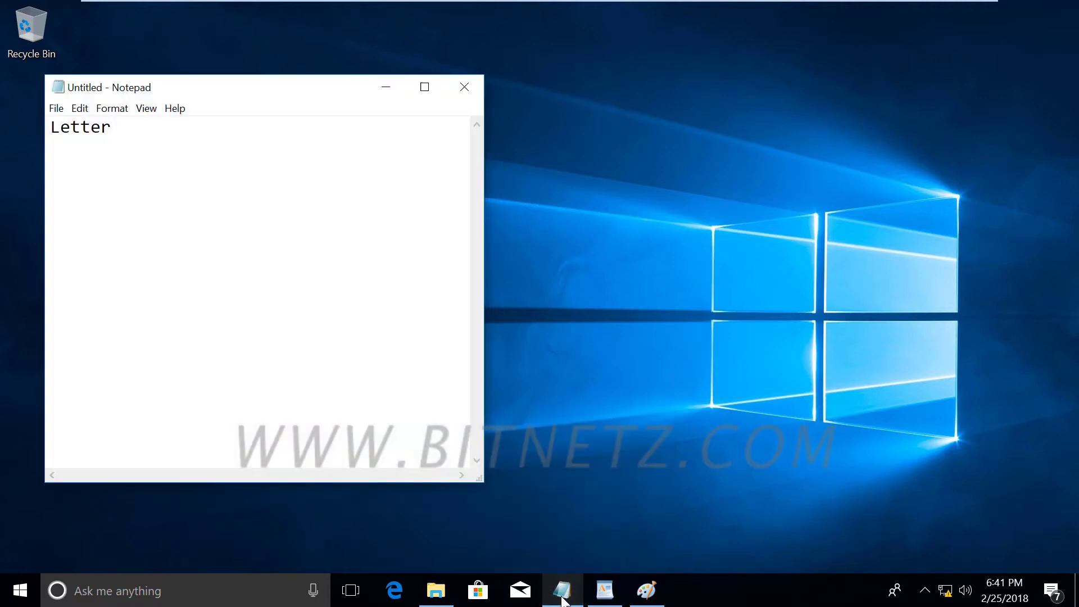
right_click(562, 599)
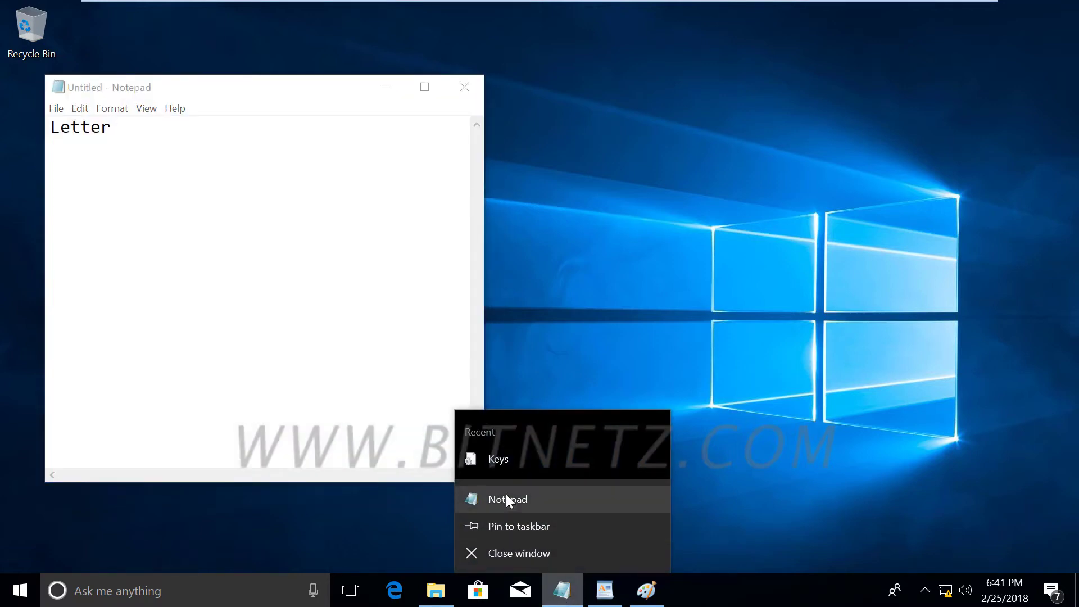
left_click(506, 498)
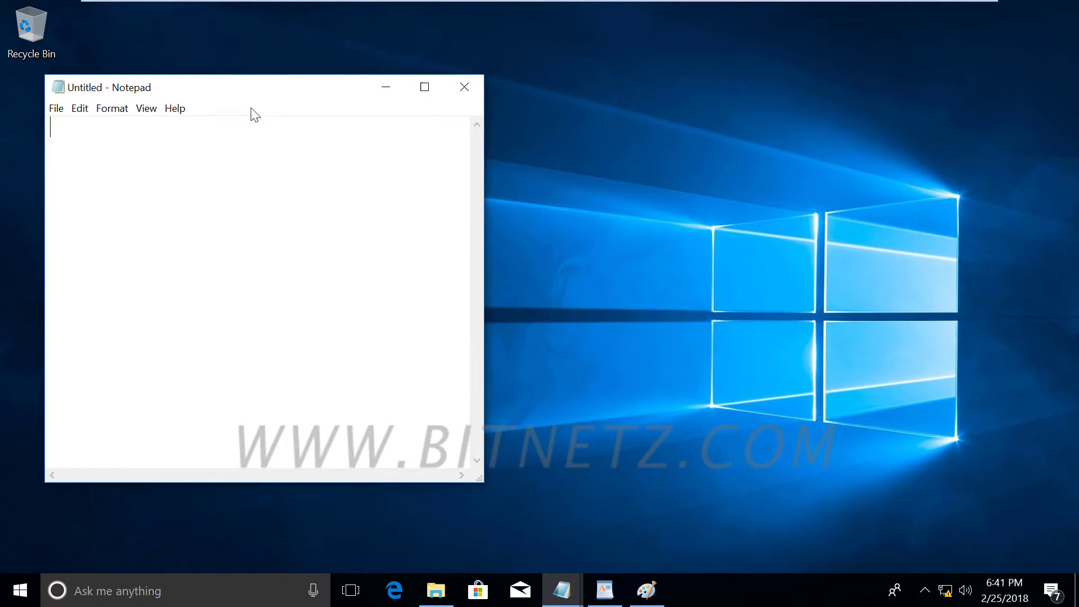
left_click_drag(250, 100, 679, 149)
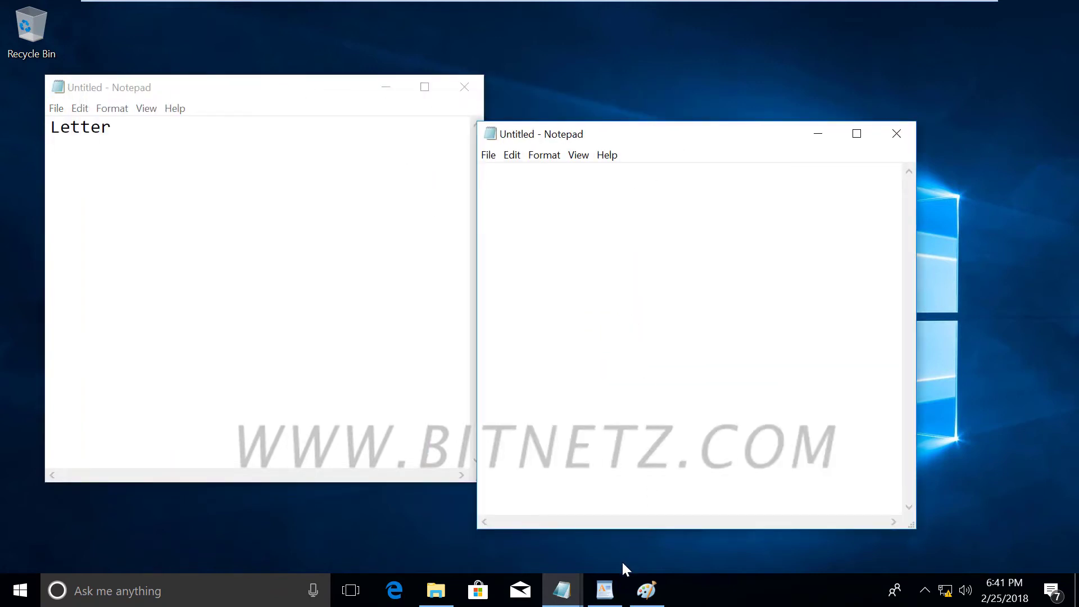
- Open a second Paint window, preview the open Paint windows, and close the extra one
left_click(645, 590)
right_click(646, 594)
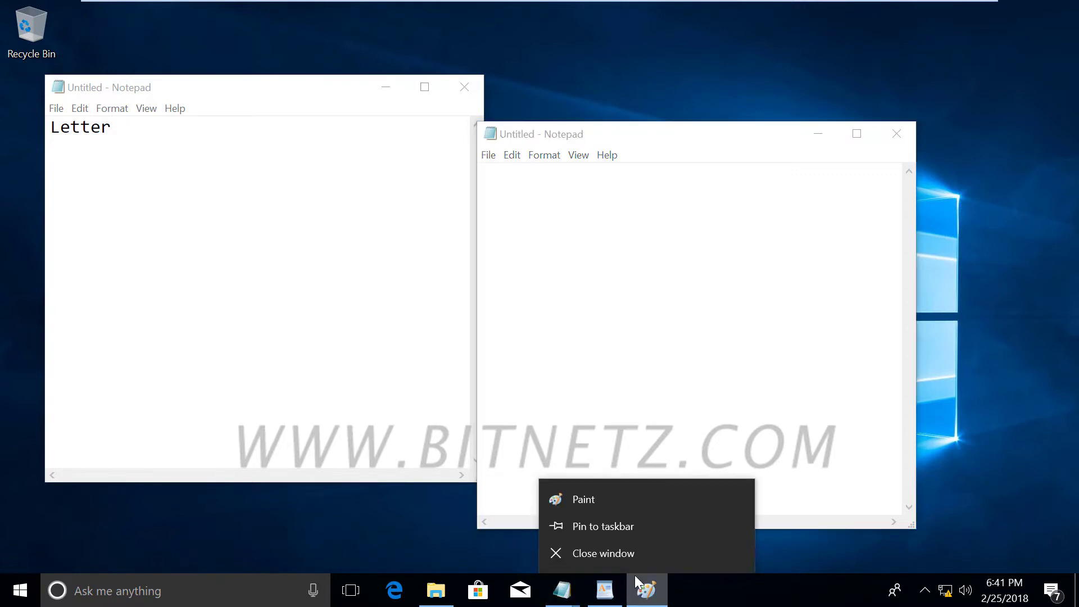
left_click(598, 497)
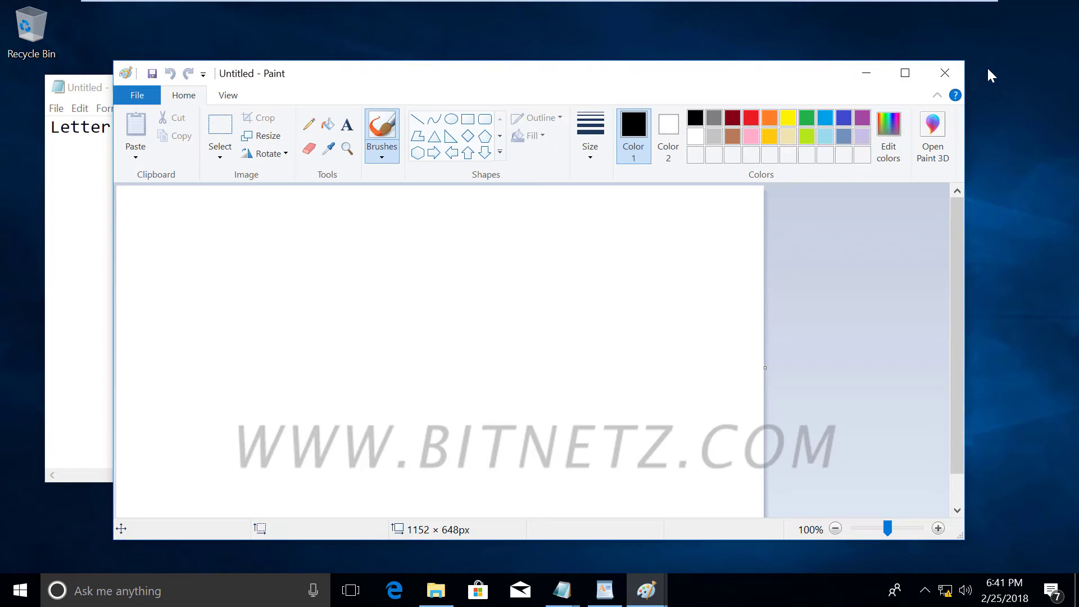
left_click(646, 590)
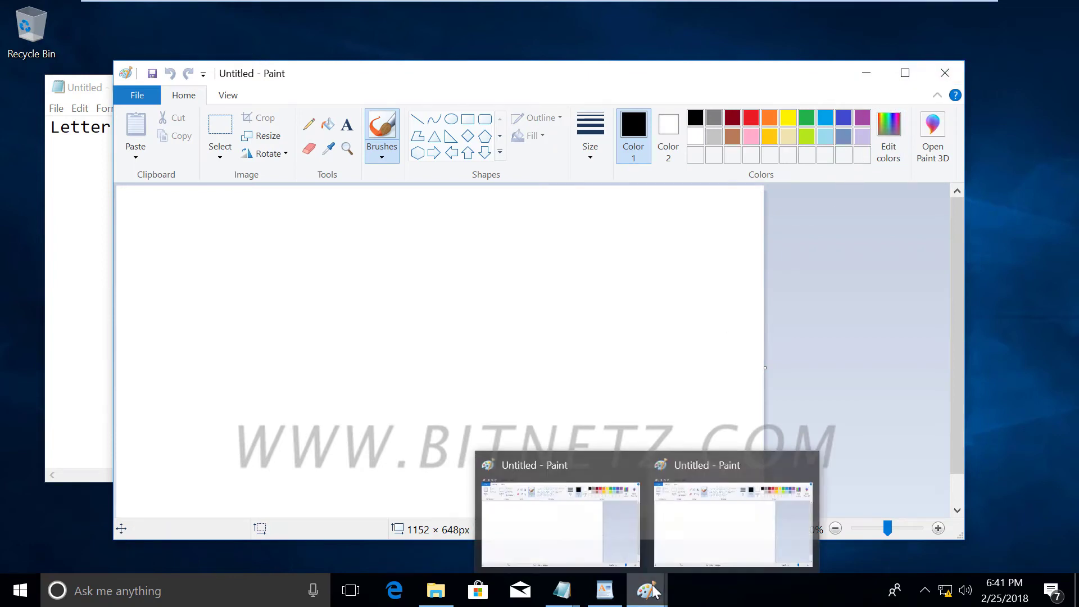
left_click(945, 73)
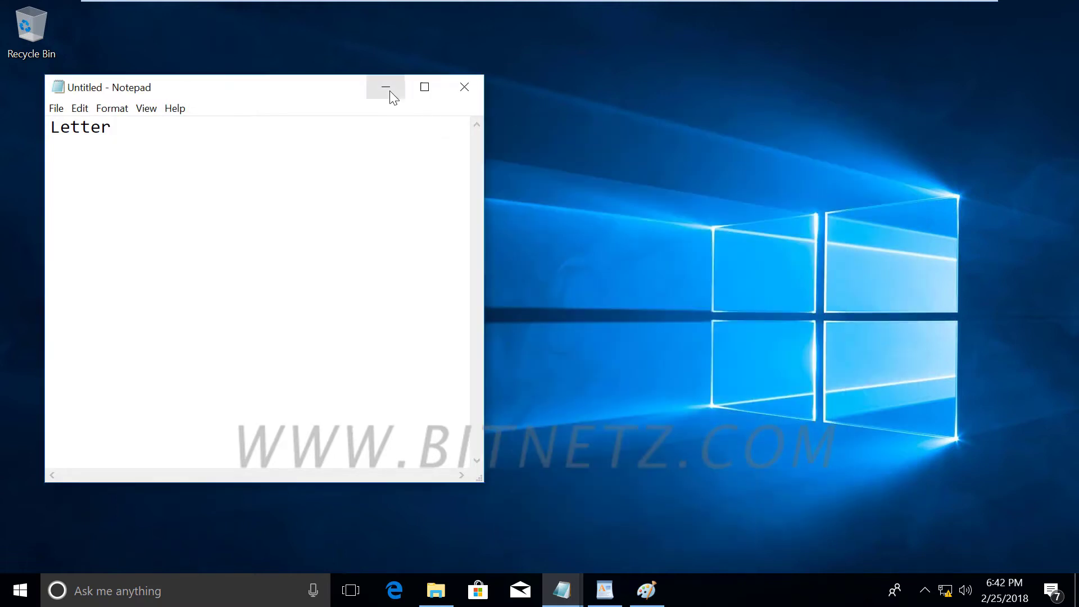
- Minimize the "Letter" Notepad window and cycle through the open windows to switch to the Notepad containing "test"
left_click(391, 97)
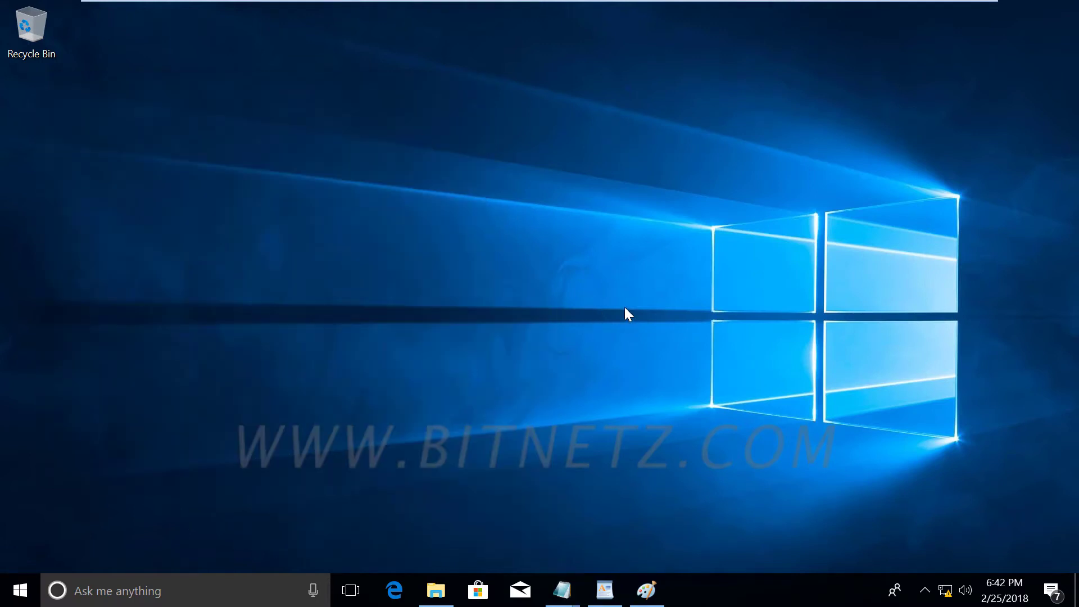
key("alt+Tab")
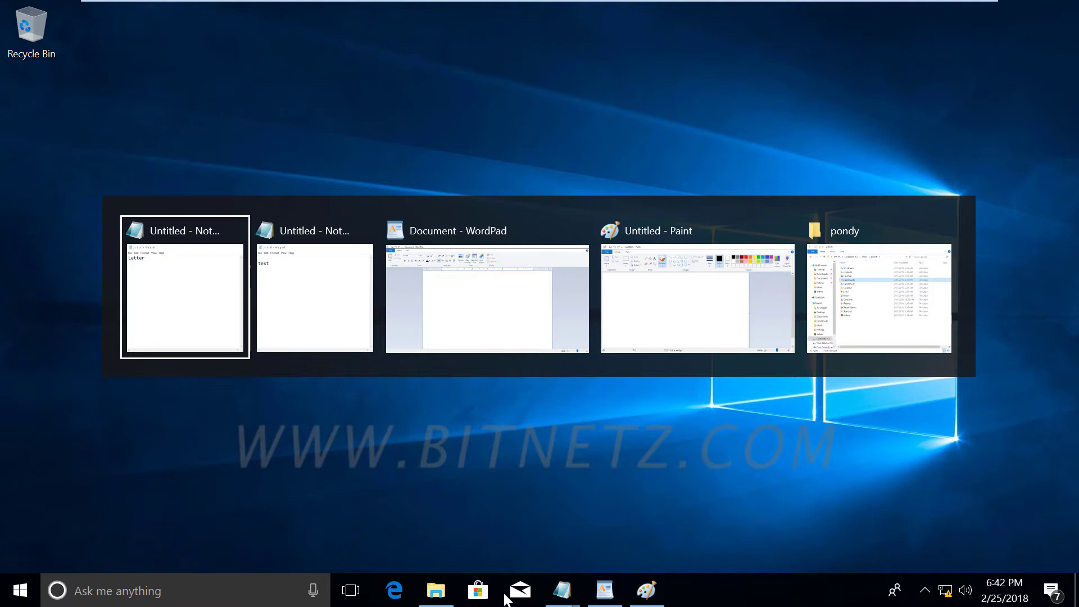
key("Tab")
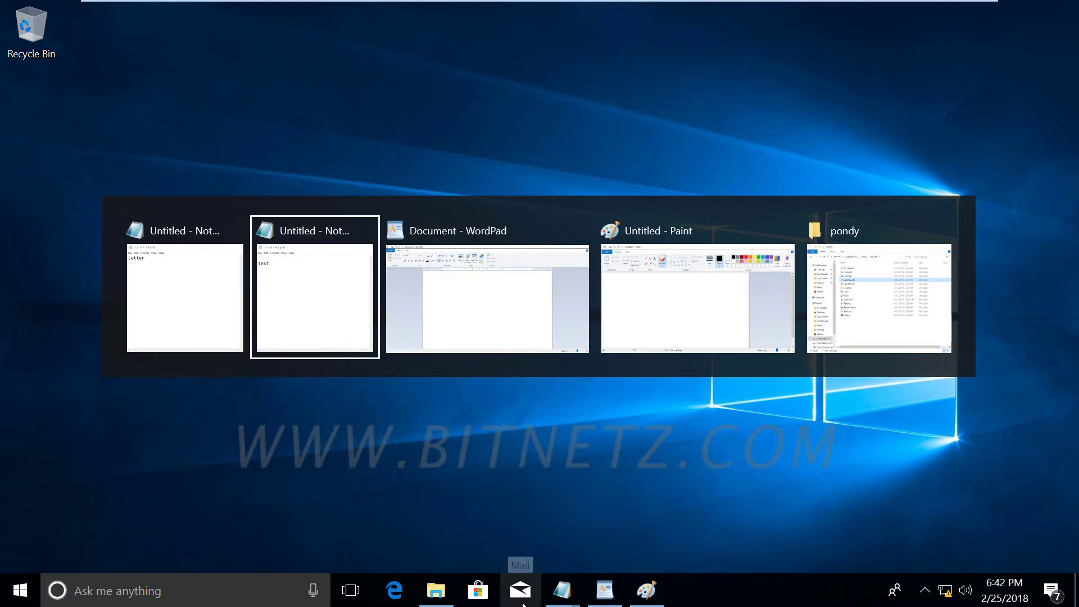
key("Tab")
key("Tab")
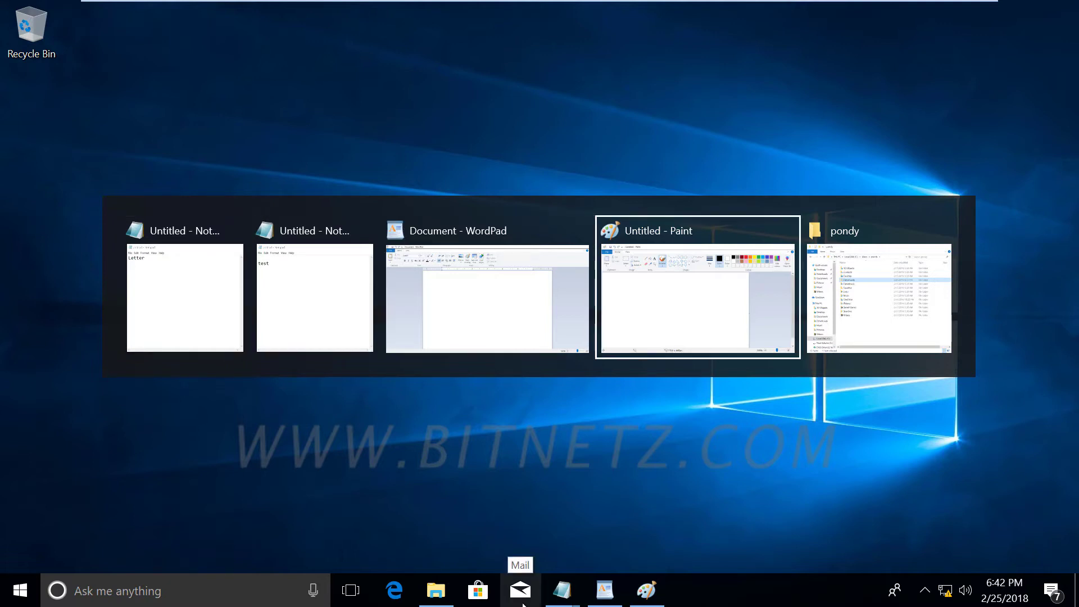
key("Tab")
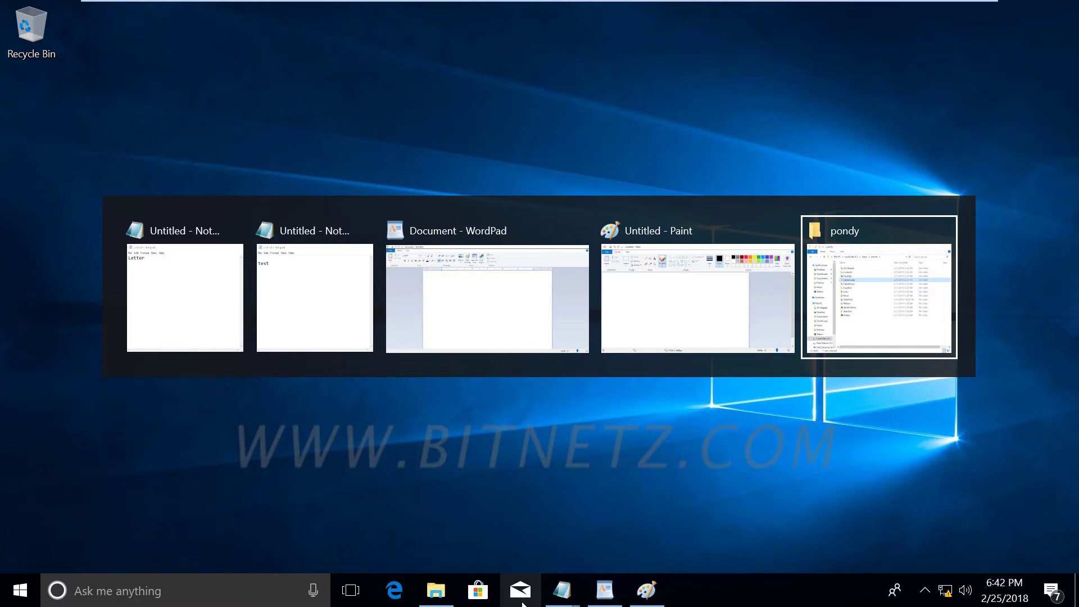
key("Tab")
key("Tab")
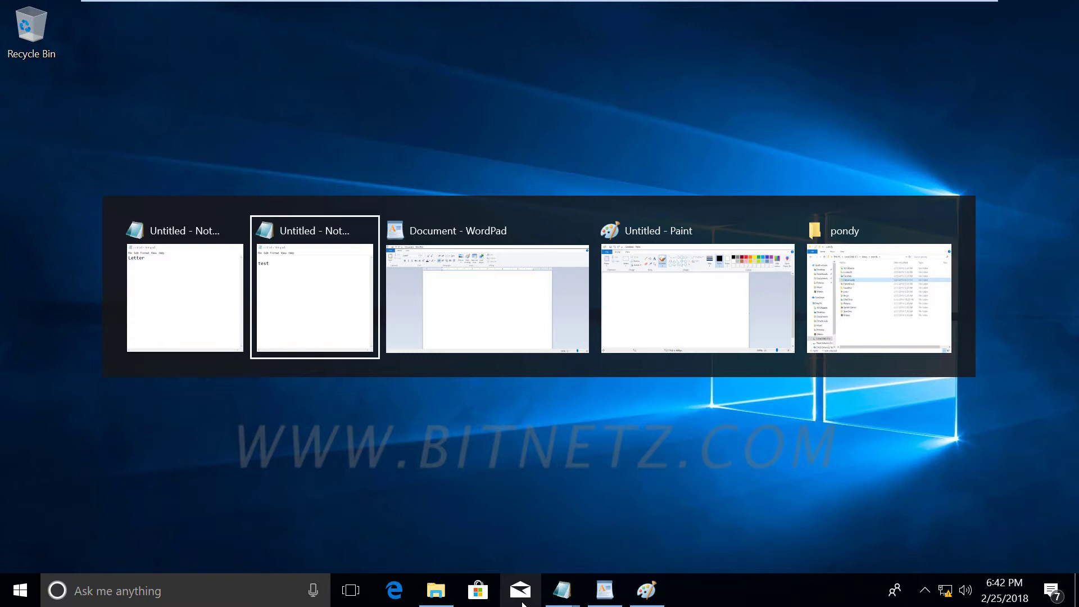
key("alt")
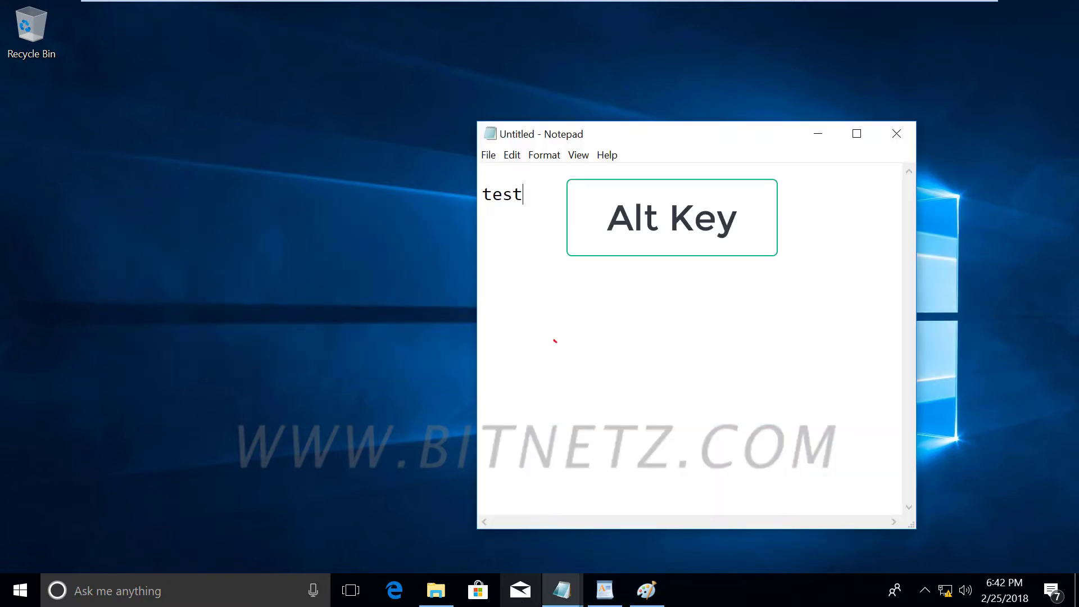
mouse_move(630, 263)
left_mouse_down()
mouse_move(690, 268)
mouse_move(677, 315)
mouse_move(721, 310)
mouse_move(729, 298)
left_mouse_up()
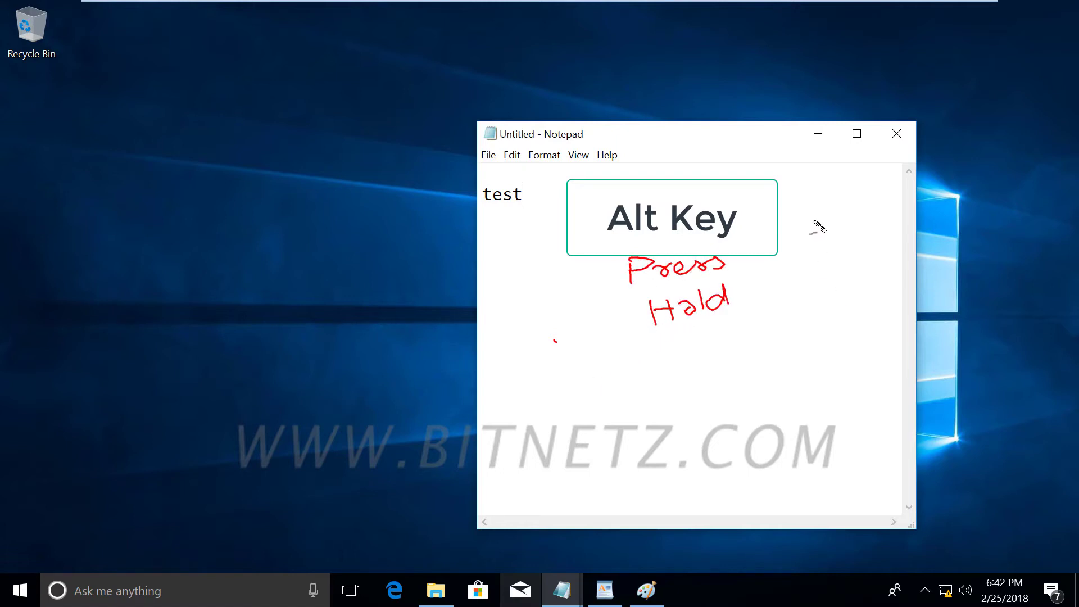
mouse_move(802, 212)
left_mouse_down()
mouse_move(836, 222)
mouse_move(895, 212)
mouse_move(891, 204)
mouse_move(915, 194)
mouse_move(935, 205)
mouse_move(928, 212)
left_mouse_up()
left_click_drag(257, 269, 255, 278)
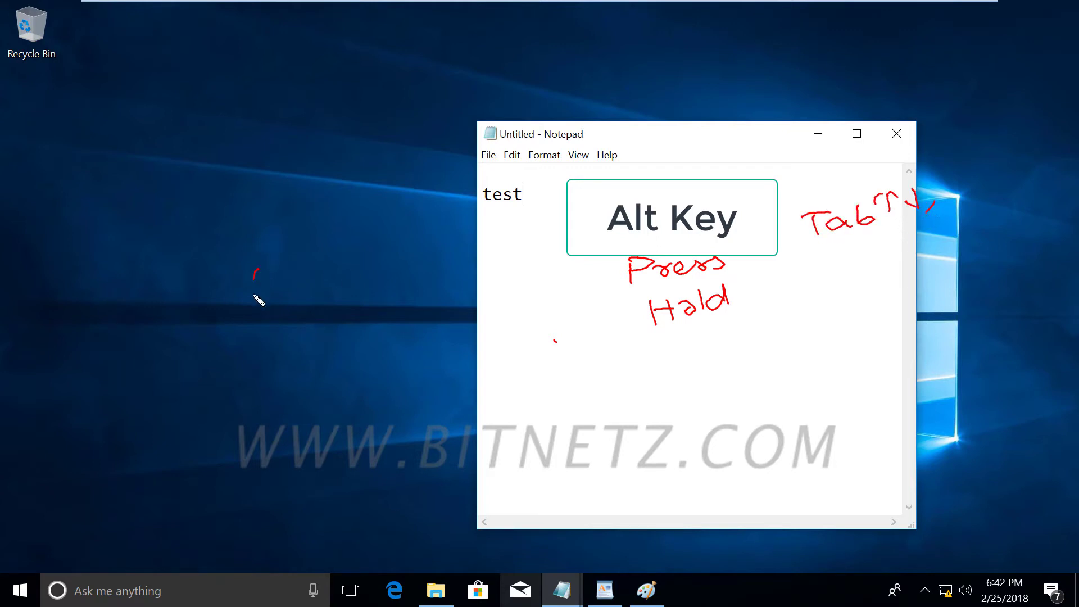
left_click_drag(456, 292, 448, 307)
left_click_drag(586, 297, 578, 312)
left_click_drag(787, 303, 789, 300)
key("Escape")
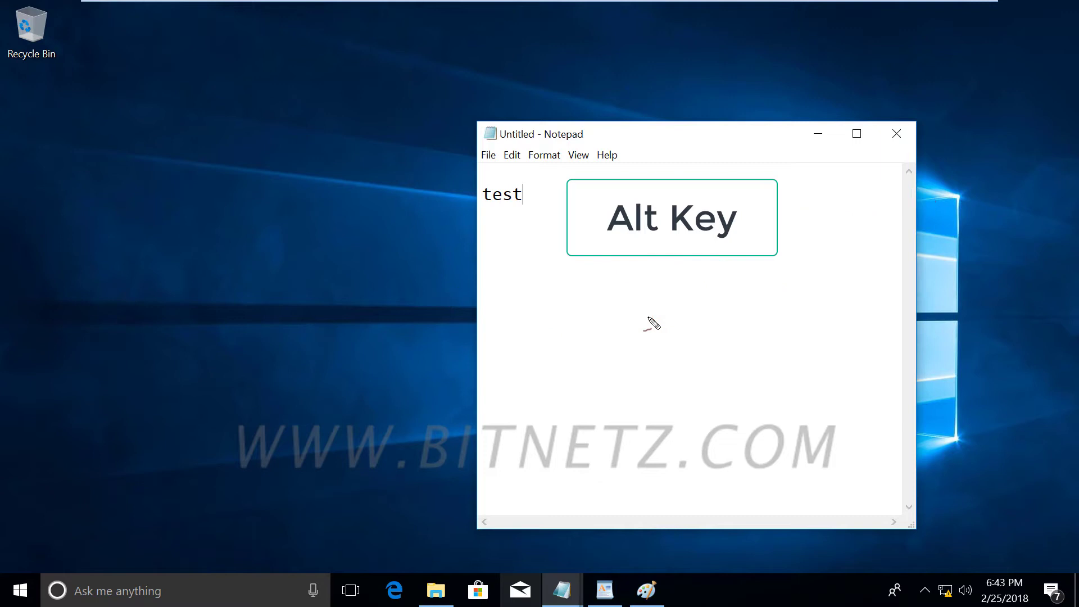
- Minimize the "test" Notepad window and close the pondy folder window from Task View, returning to the desktop
left_click(818, 138)
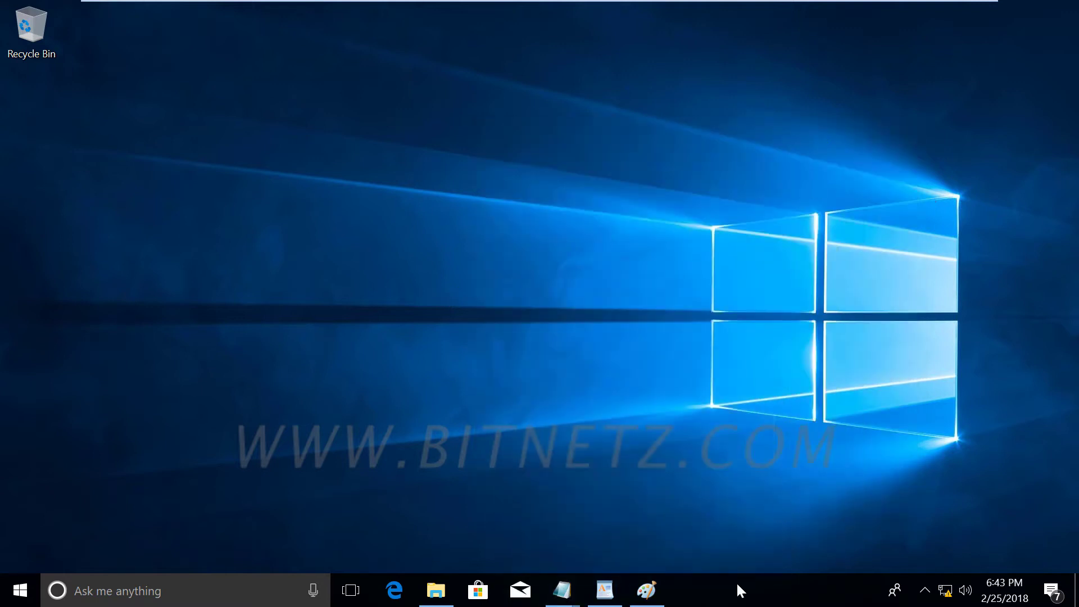
left_click(351, 592)
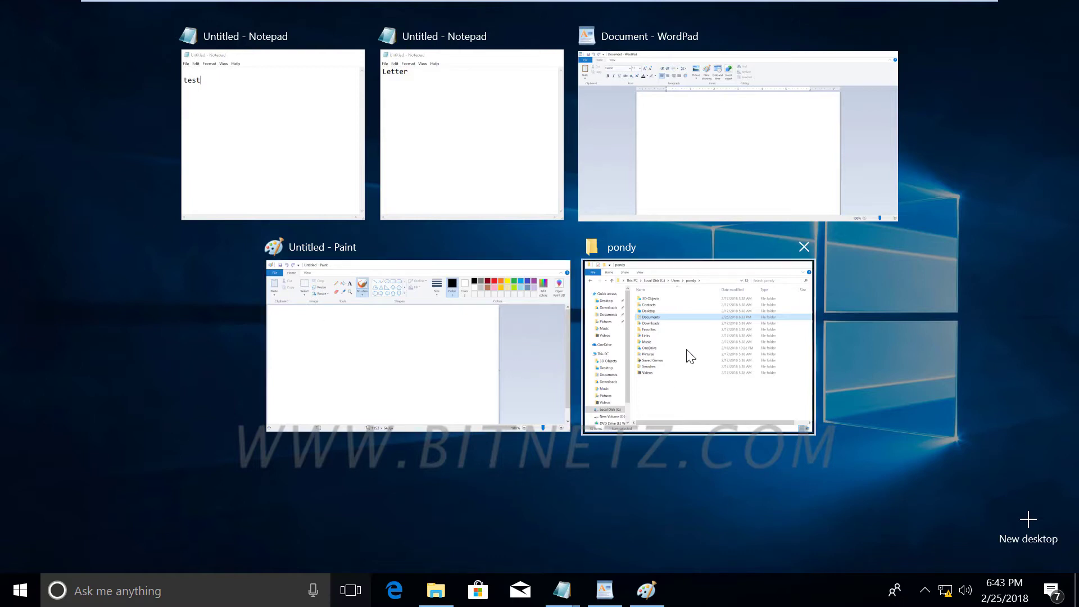
left_click(804, 248)
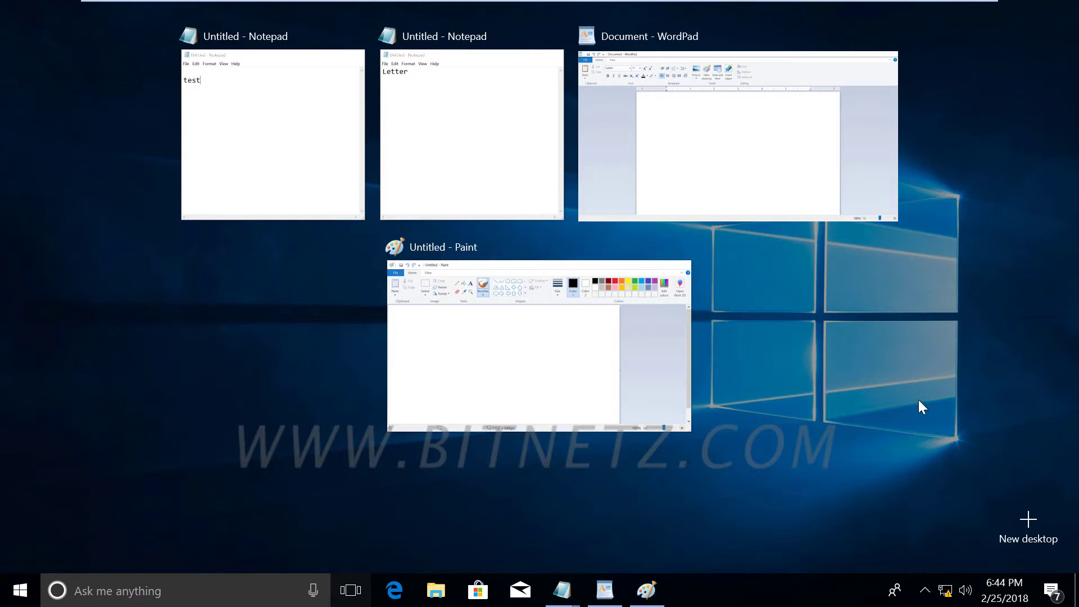
left_click(904, 388)
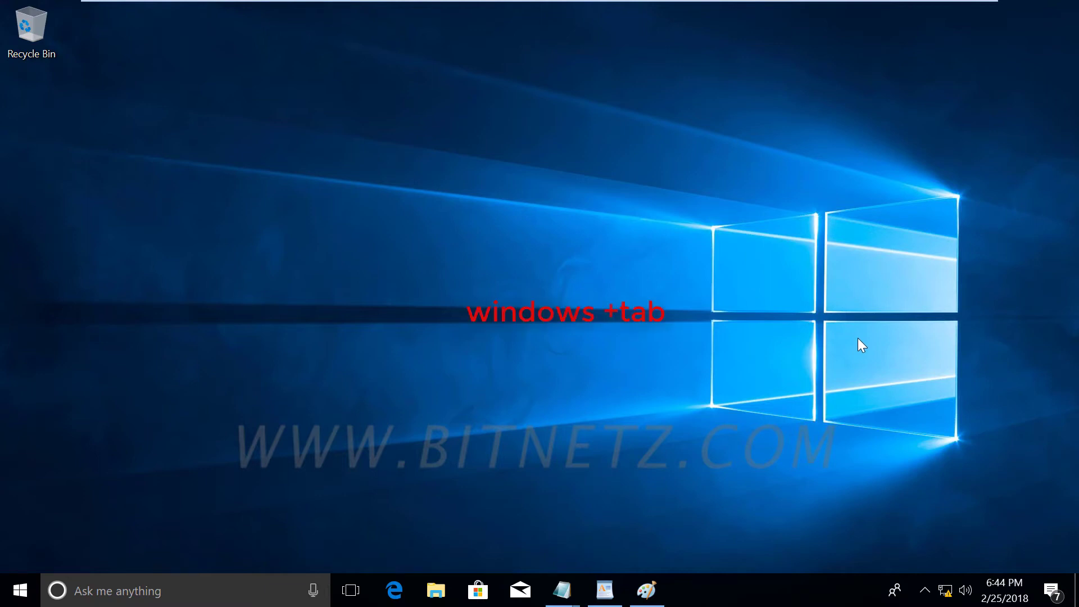
- Browse back and forth through the open window thumbnails in Task View and return to the desktop without switching windows
key("super")
key("super")
key("super+Tab")
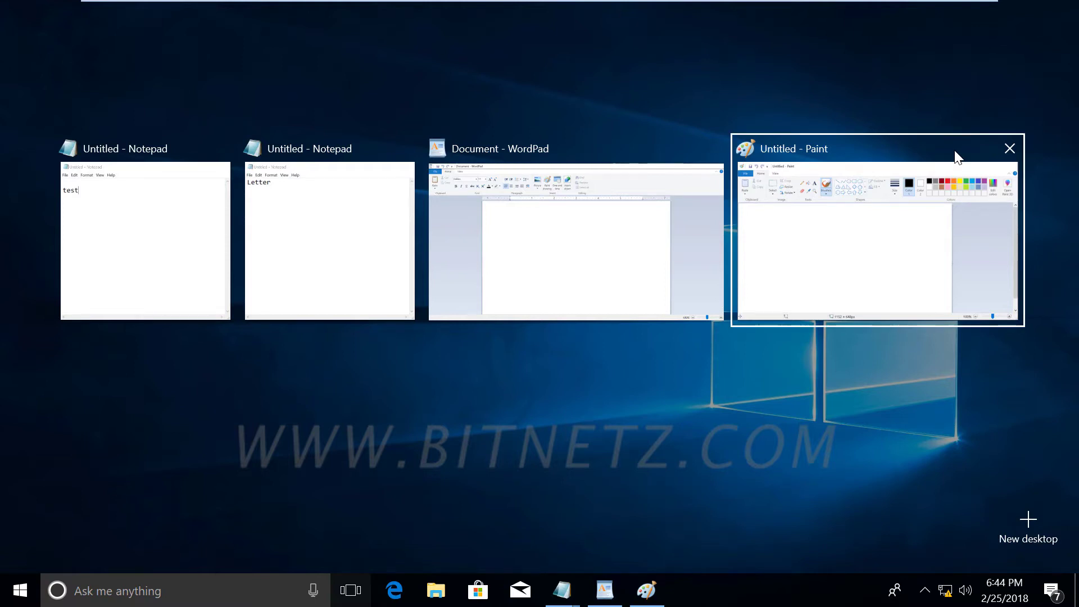
key("Left")
key("Left")
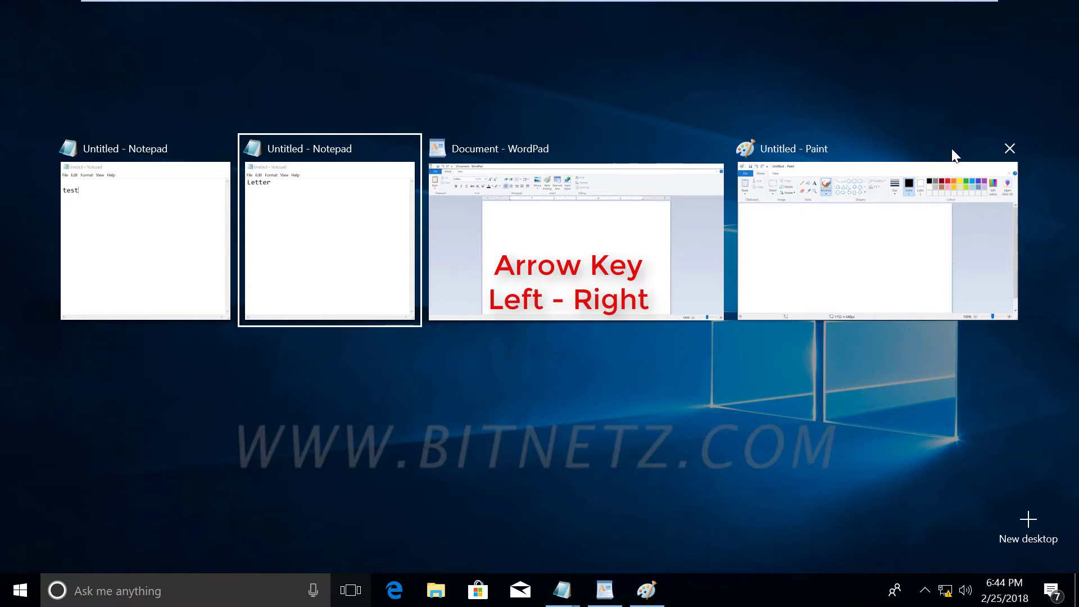
key("Right")
key("Right")
key("Left")
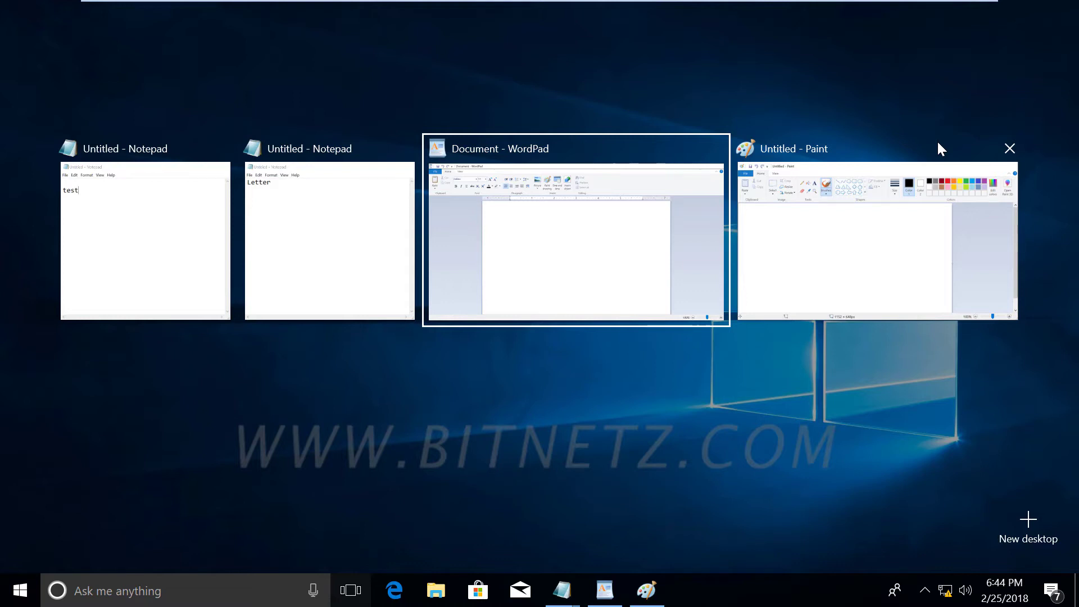
key("Escape")
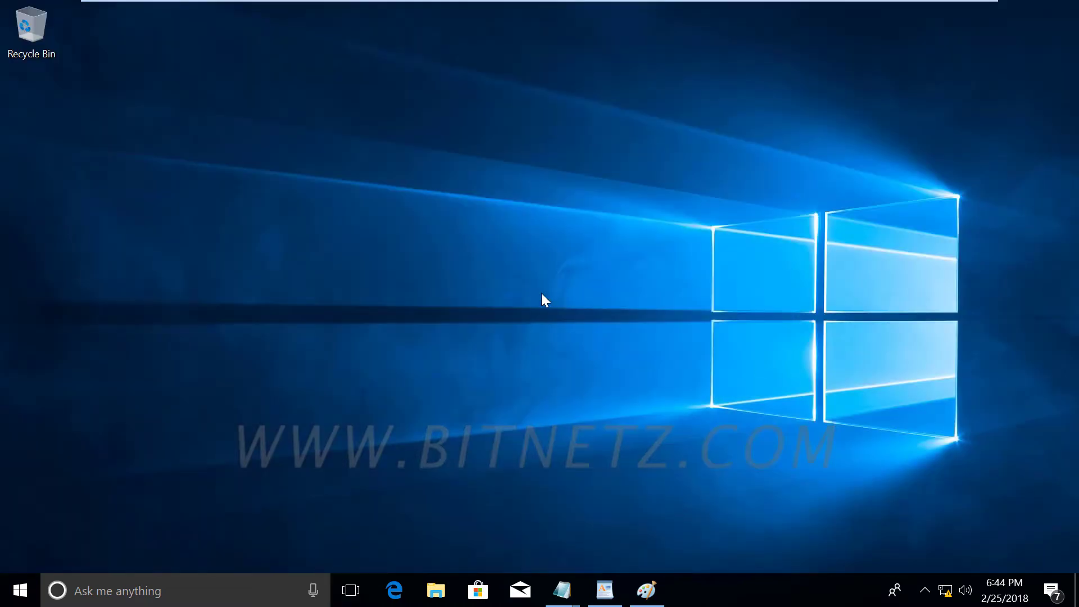
left_click(352, 600)
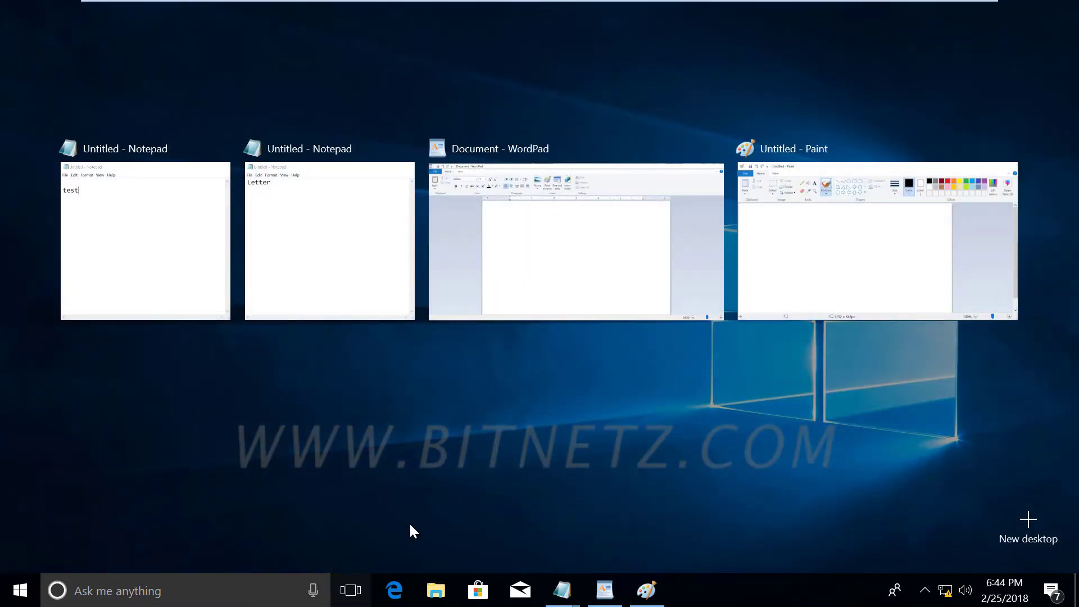
left_click(409, 531)
- Hide the Task View button on the taskbar and show it again
right_click(795, 604)
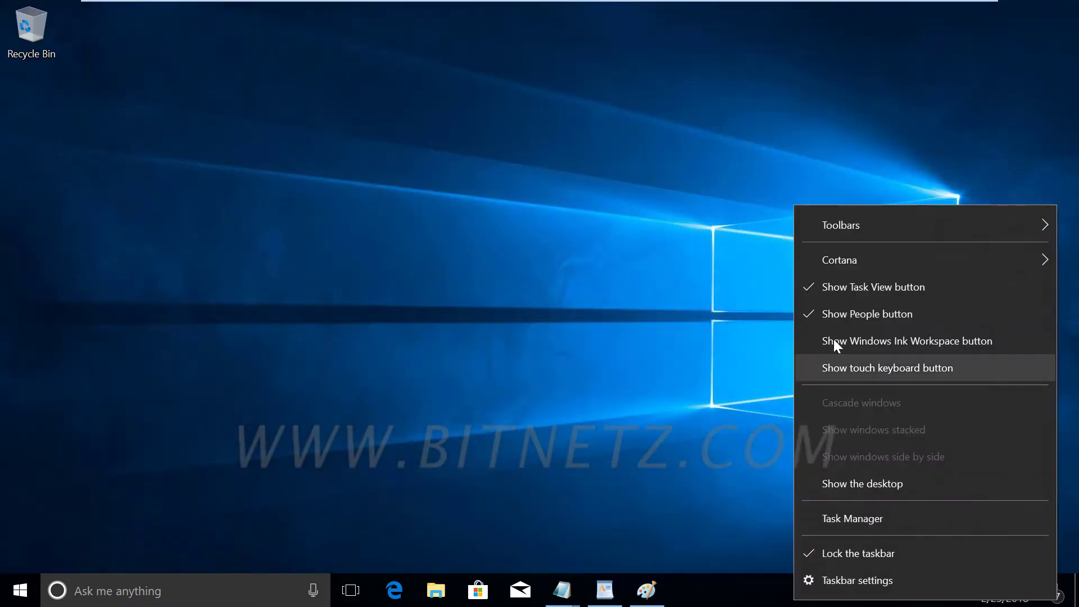
left_click(857, 285)
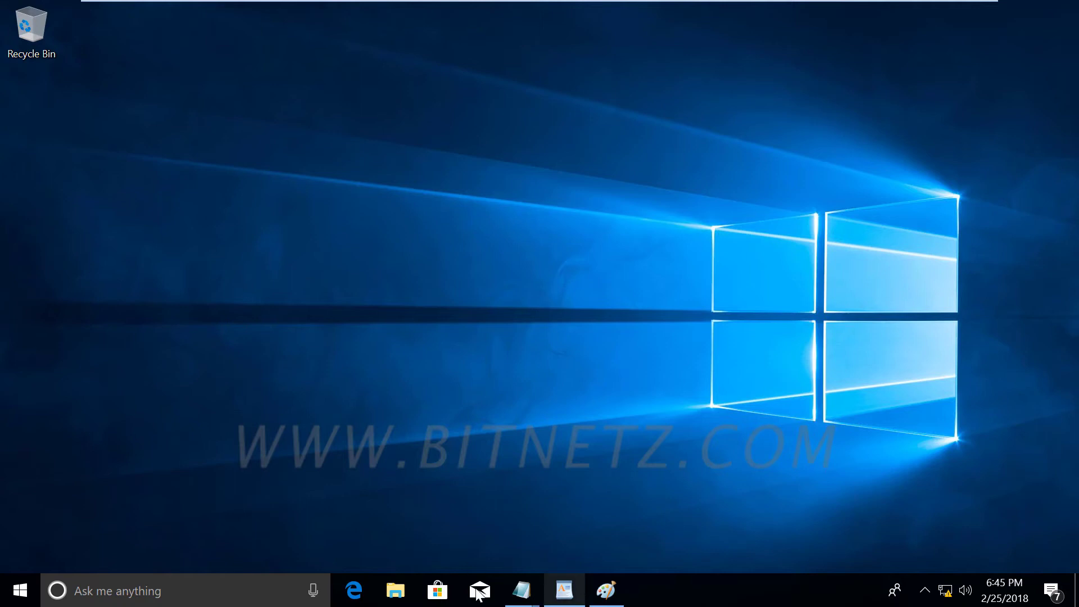
right_click(759, 594)
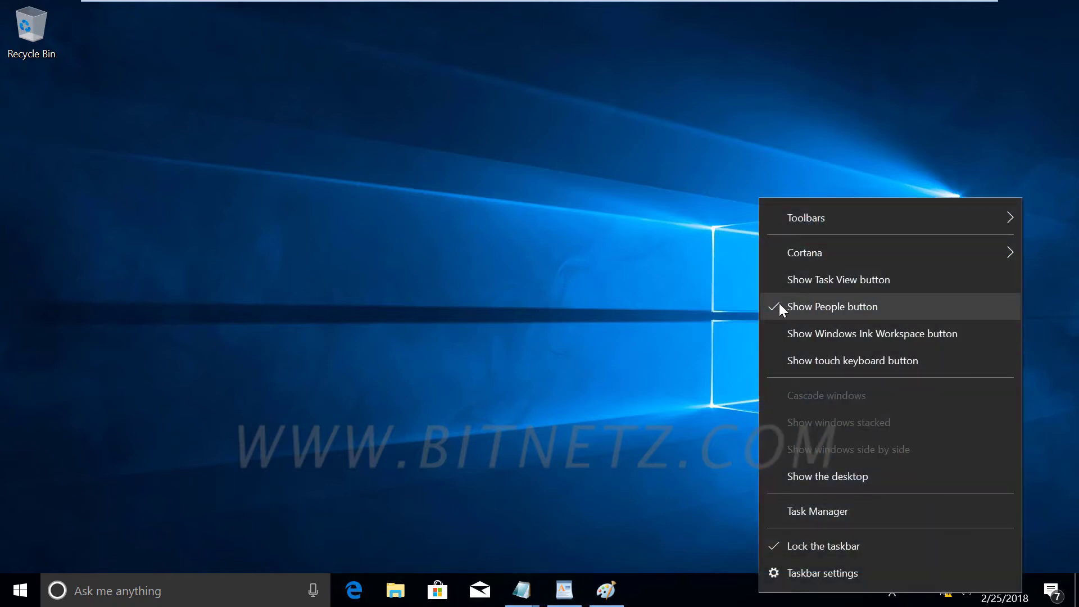
left_click(769, 281)
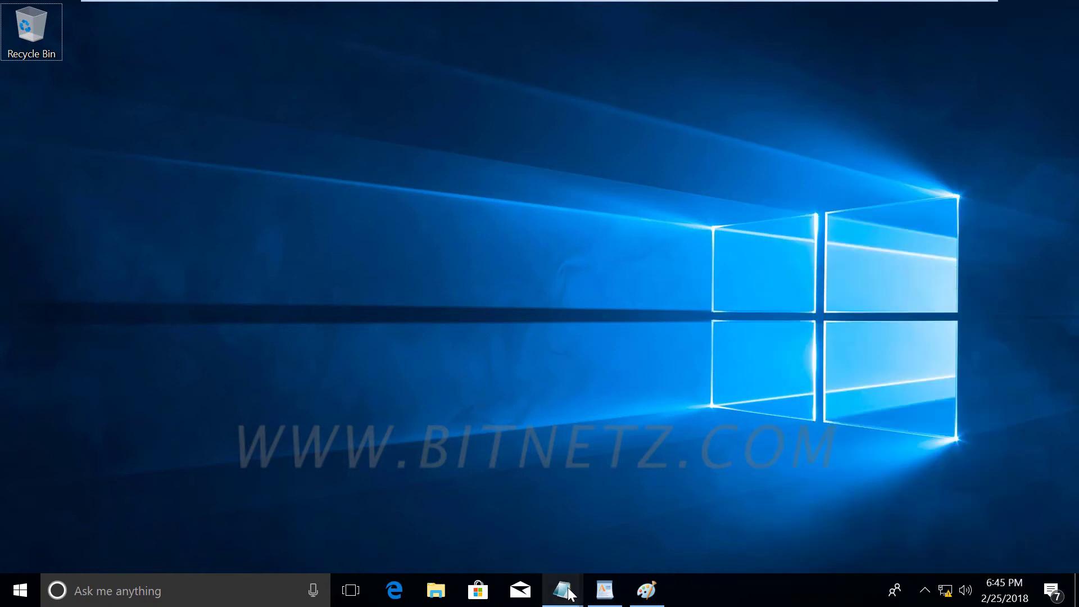
- Bring up the Untitled Paint window from the taskbar and minimize it again
mouse_move(649, 593)
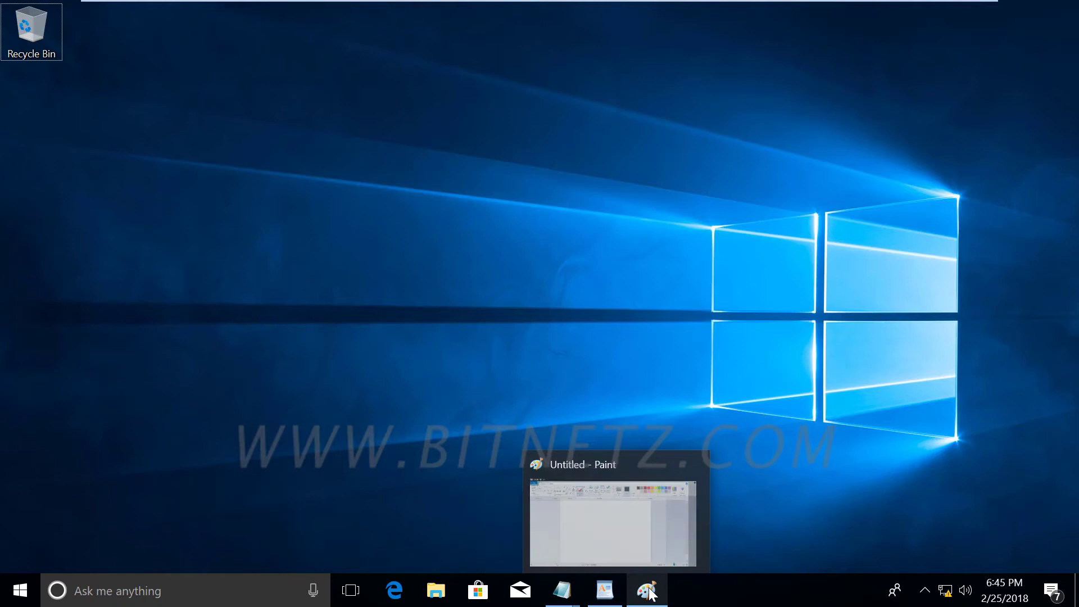
left_click(651, 591)
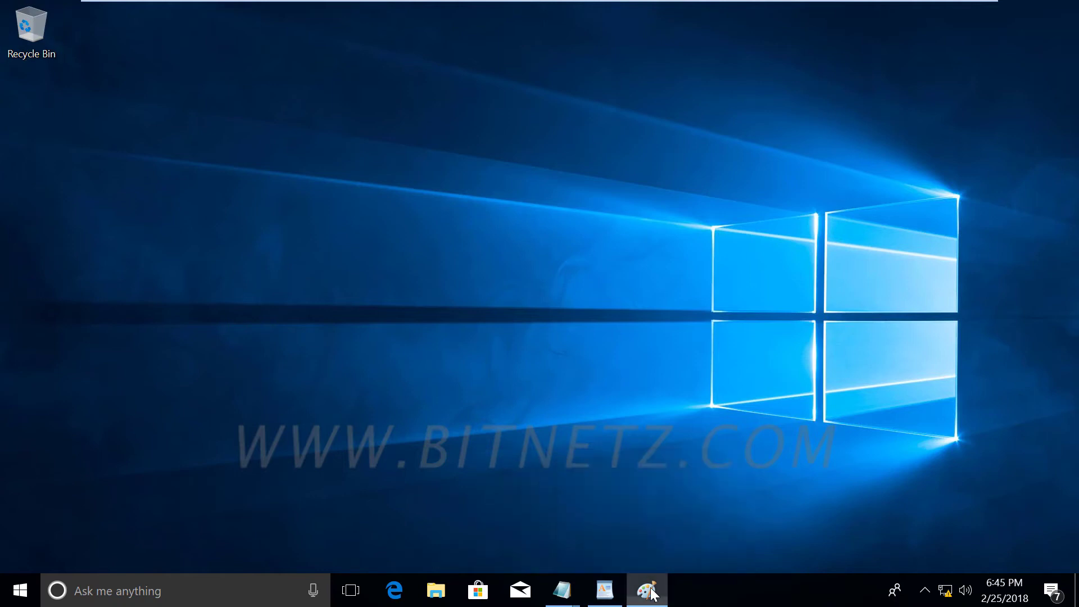
left_click(865, 79)
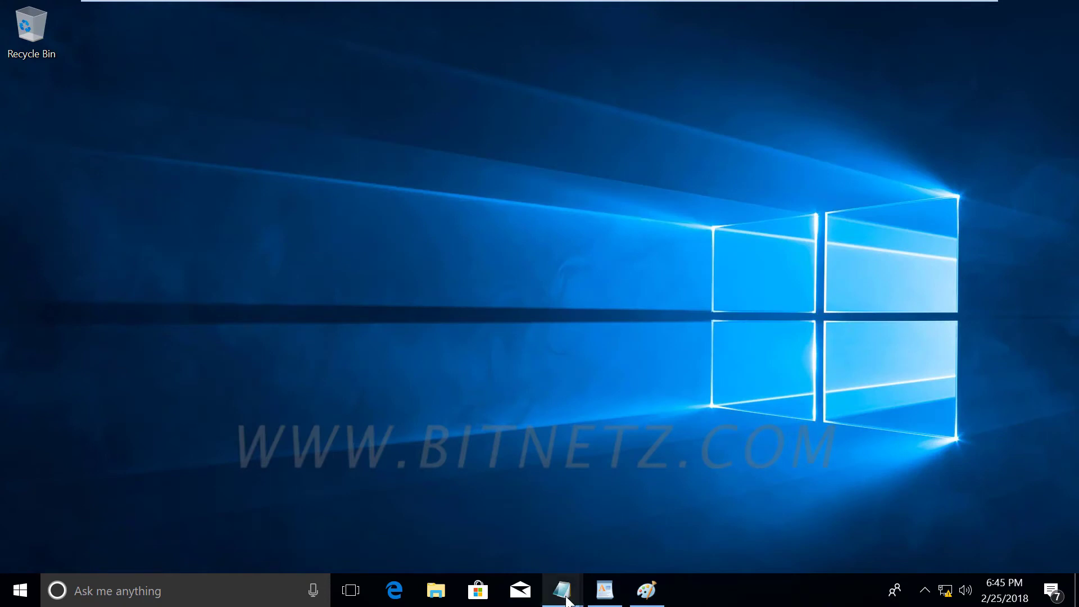
- Preview the thumbnails of the two Notepad windows grouped on the taskbar
mouse_move(566, 596)
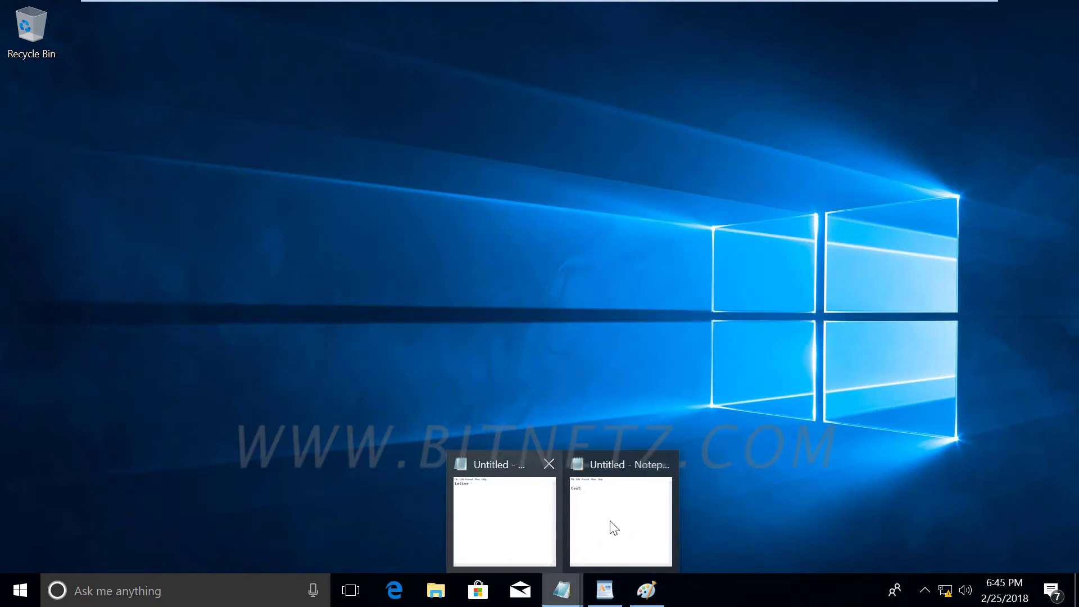
mouse_move(628, 511)
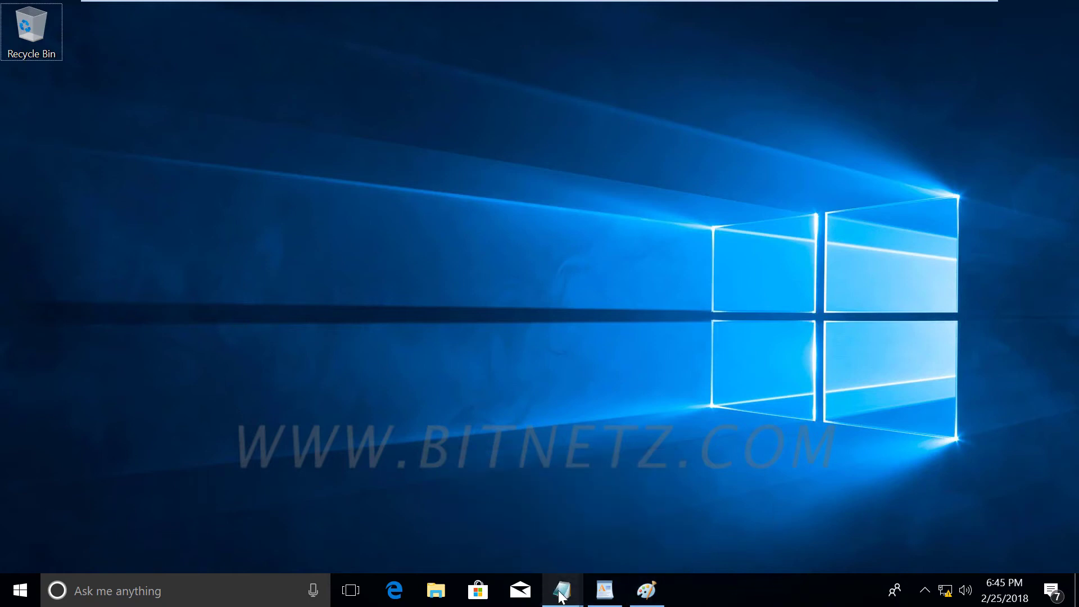
mouse_move(560, 592)
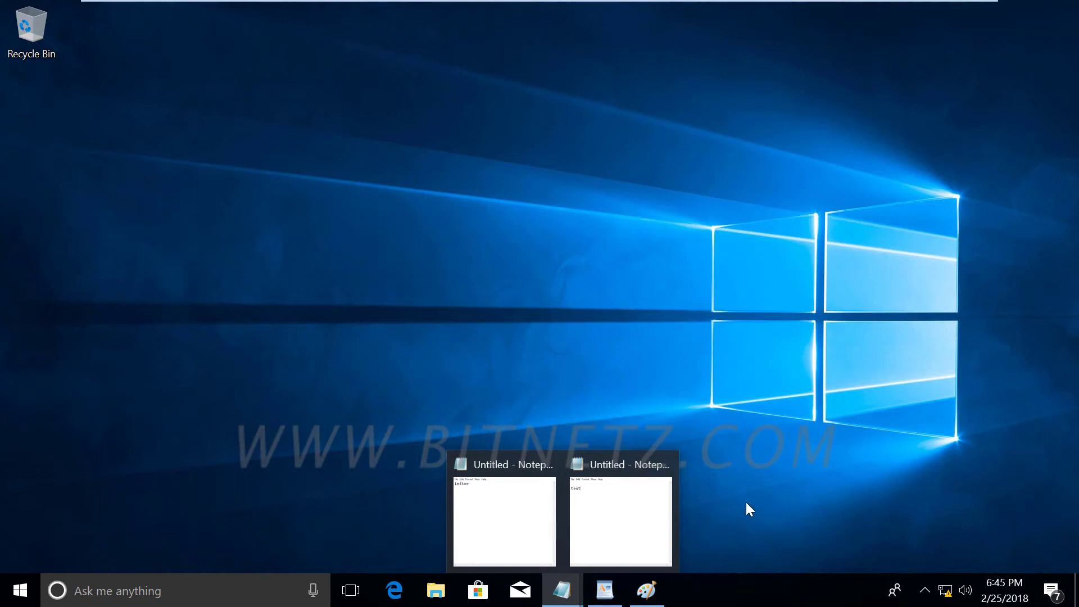
- Open the taskbar settings and expand the choices for combining taskbar buttons
right_click(734, 583)
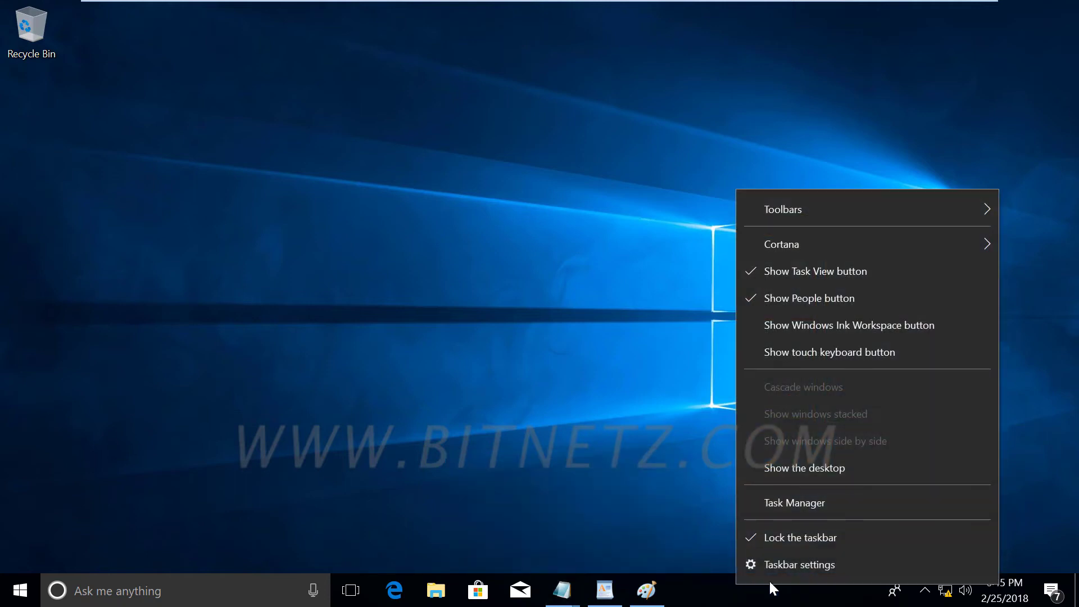
left_click(794, 564)
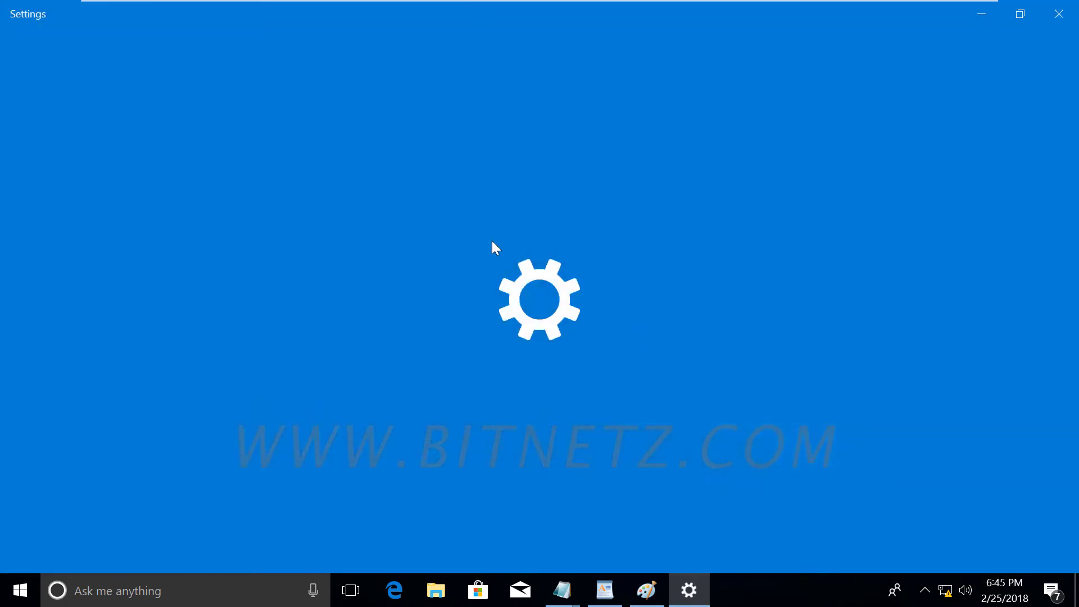
scroll(481, 349, "down", 4)
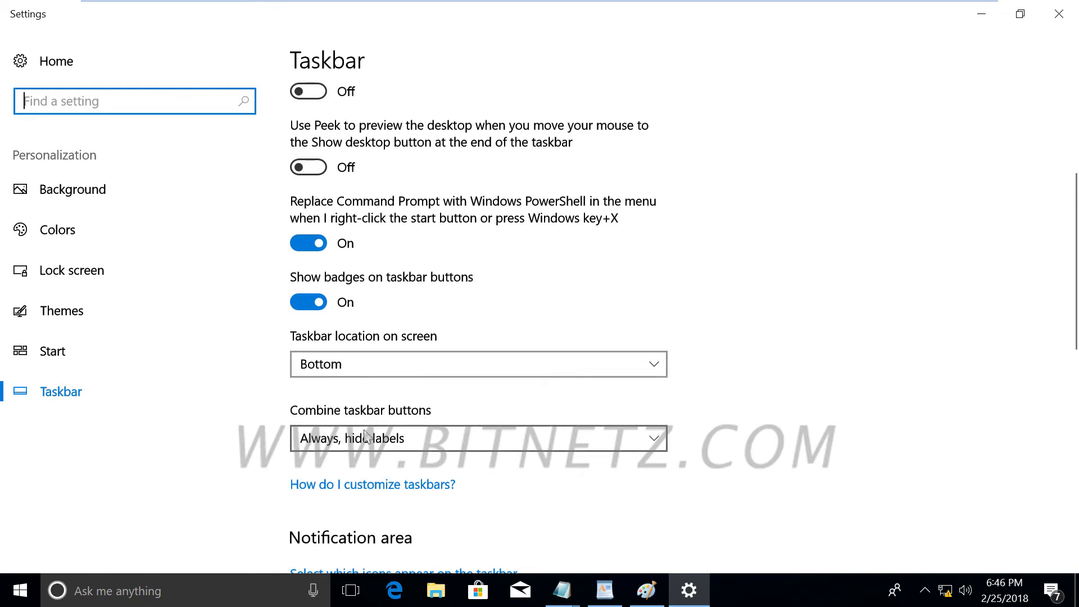
left_click(651, 439)
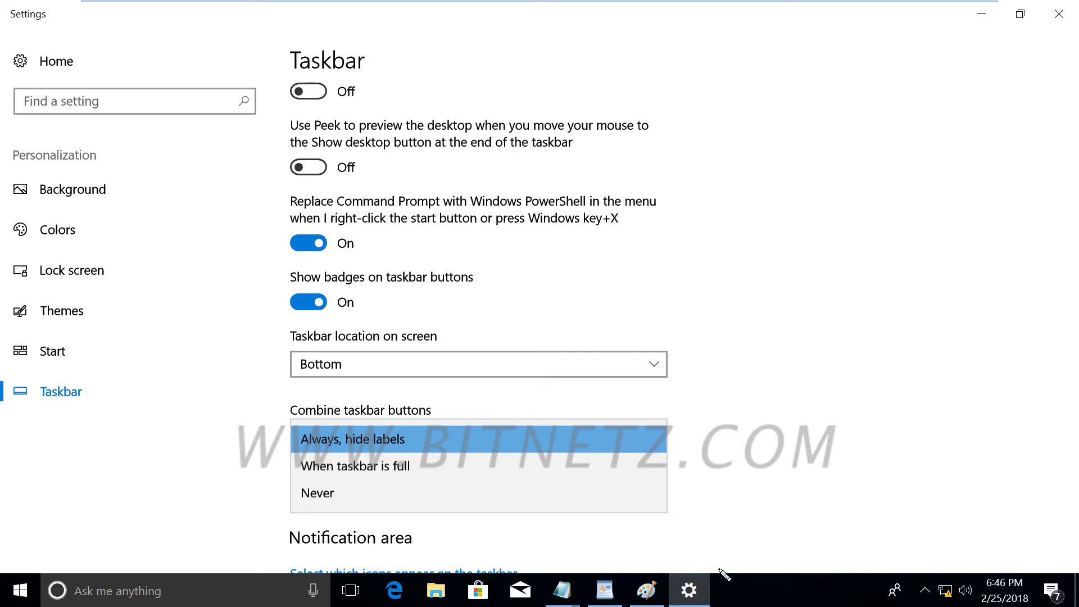
mouse_move(704, 570)
left_mouse_down()
mouse_move(703, 553)
mouse_move(724, 570)
mouse_move(703, 572)
left_mouse_up()
left_click_drag(754, 552, 776, 551)
left_click_drag(763, 551, 764, 568)
mouse_move(777, 564)
left_mouse_down()
mouse_move(757, 569)
mouse_move(803, 566)
left_mouse_up()
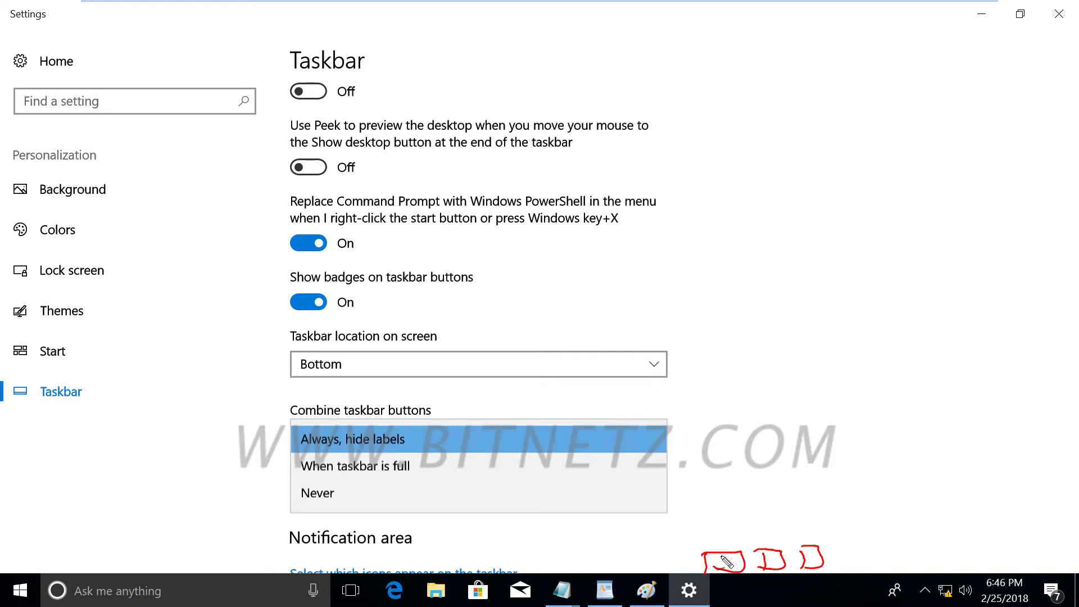
mouse_move(721, 554)
left_mouse_down()
mouse_move(740, 533)
mouse_move(806, 542)
left_mouse_up()
left_click_drag(756, 501, 764, 530)
key("Escape")
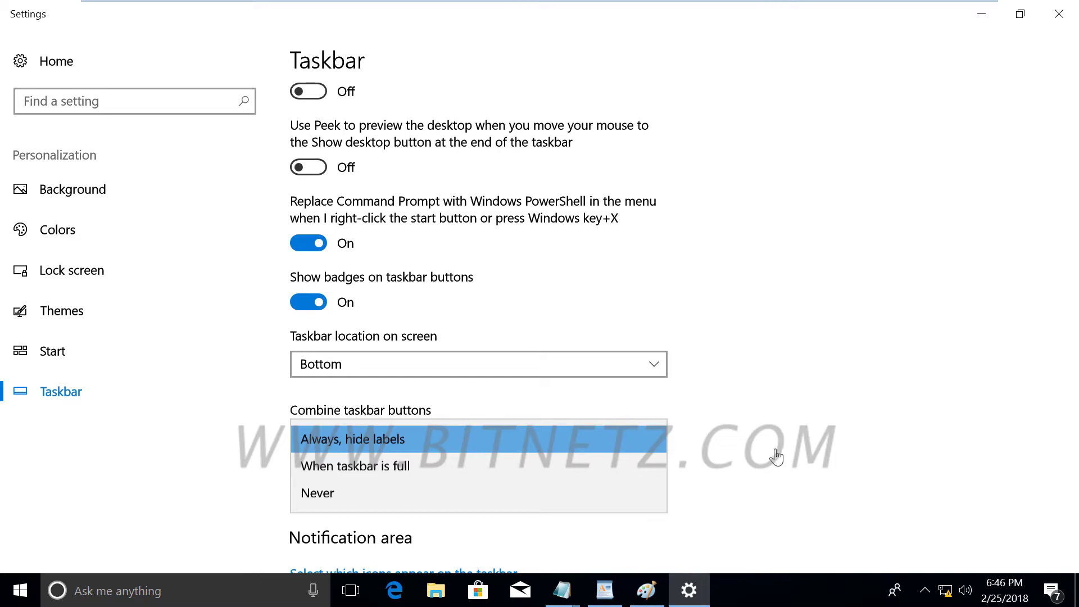
- Set taskbar buttons to combine only when the taskbar is full, and close Settings
left_click(380, 468)
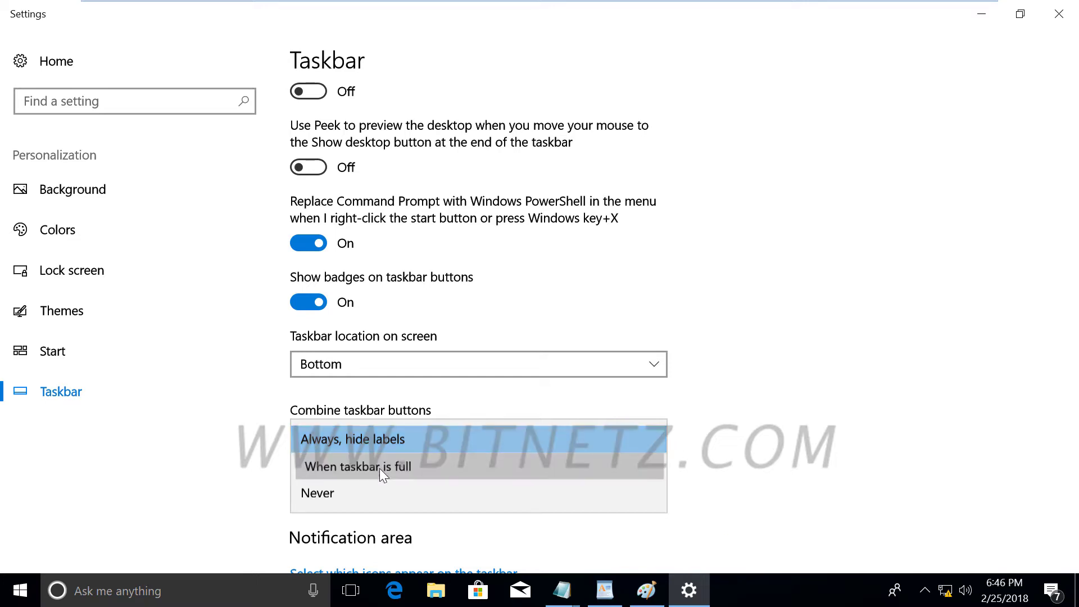
key("alt+F4")
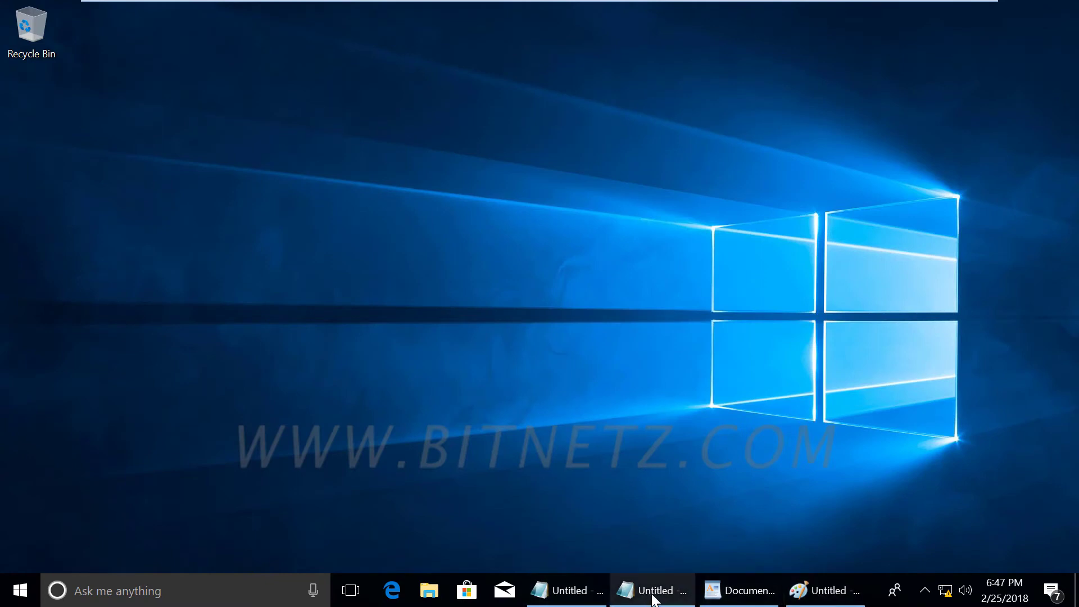
- Restore the "test" Notepad window and the "Letter" Notepad window from their separate taskbar buttons
mouse_move(654, 599)
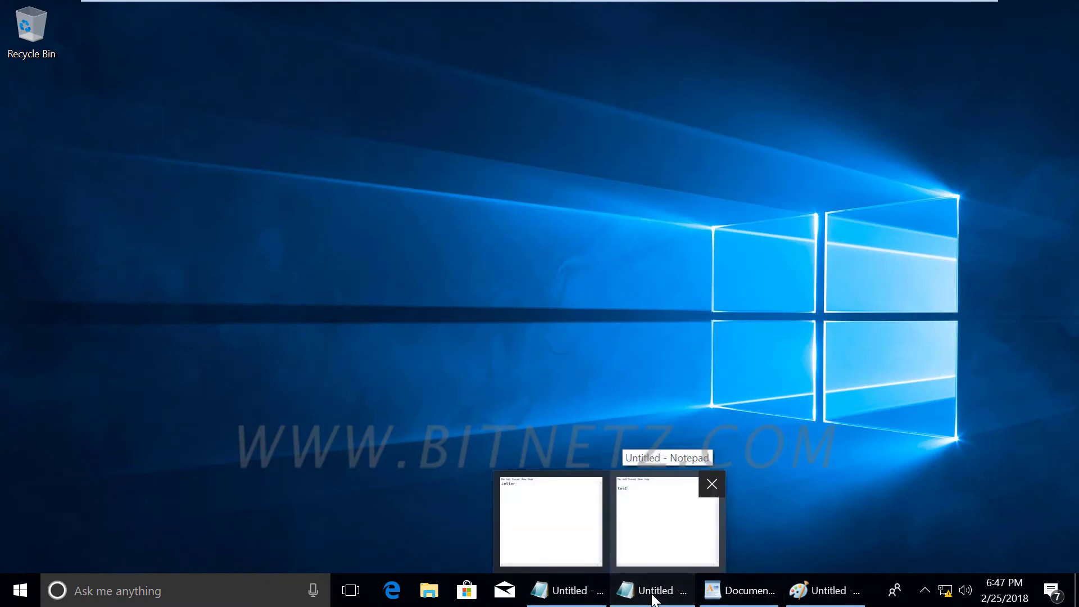
left_click(653, 599)
left_click(564, 595)
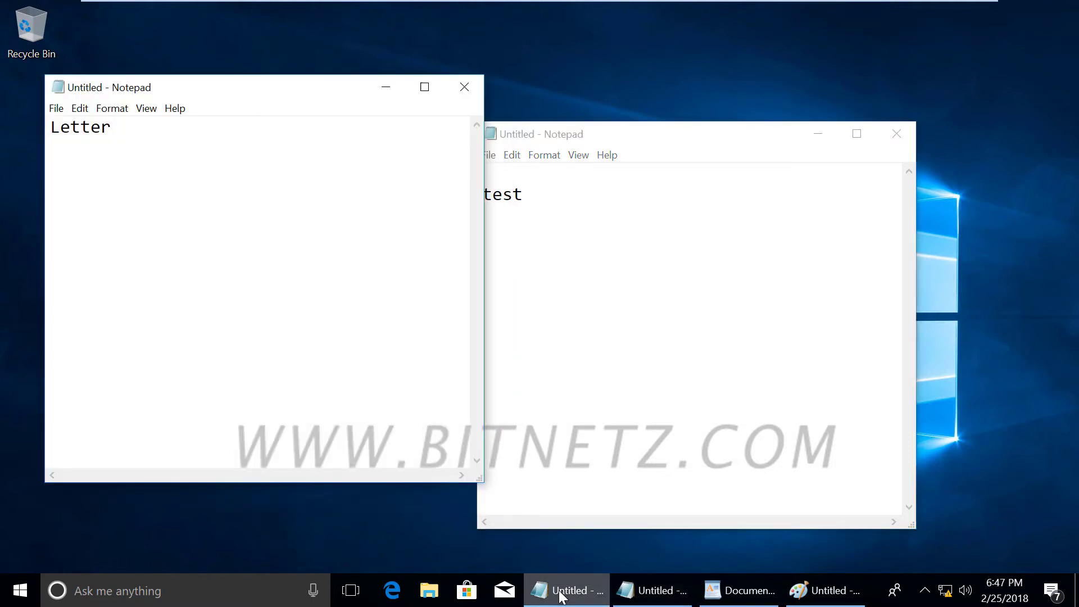
mouse_move(733, 592)
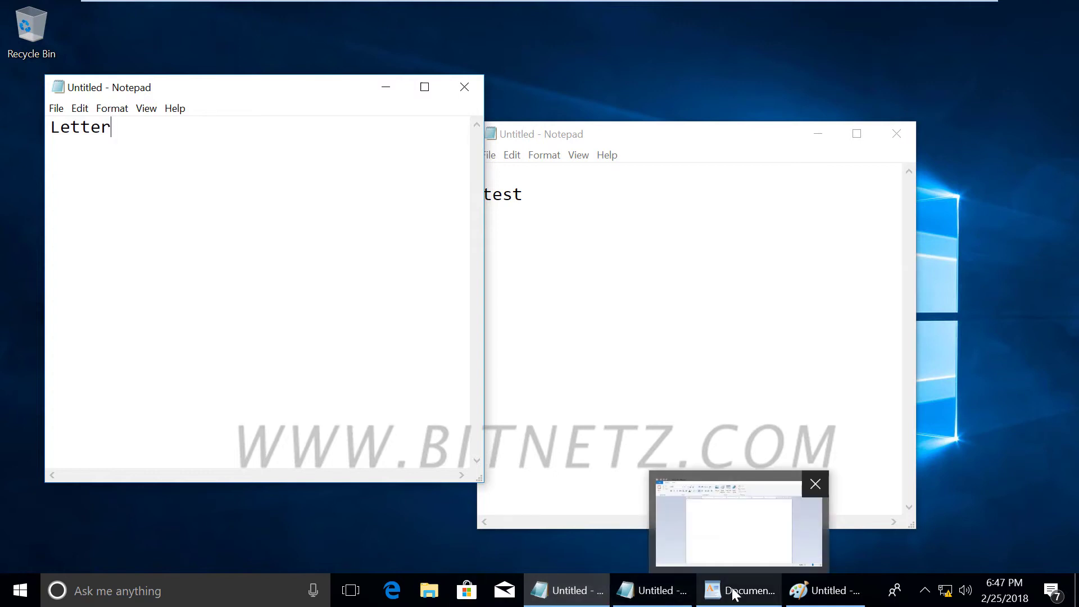
mouse_move(581, 601)
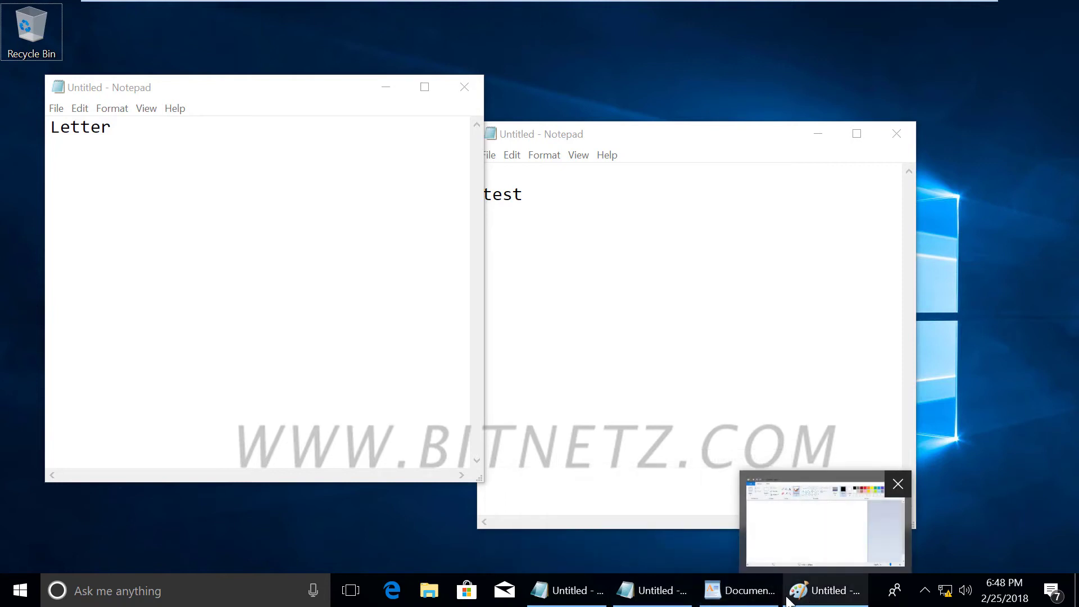
right_click(582, 590)
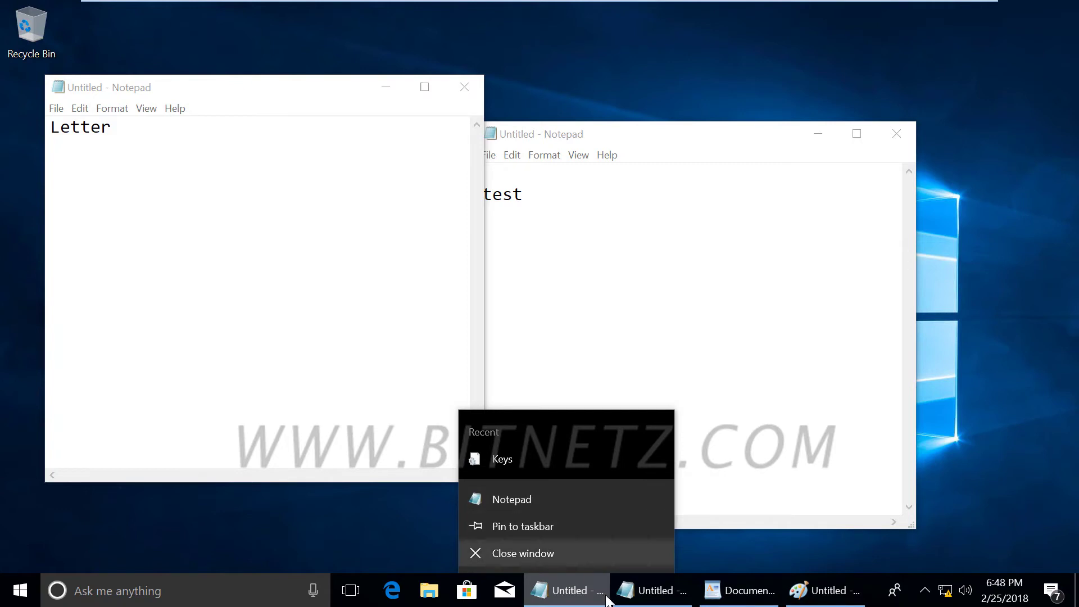
right_click(348, 596)
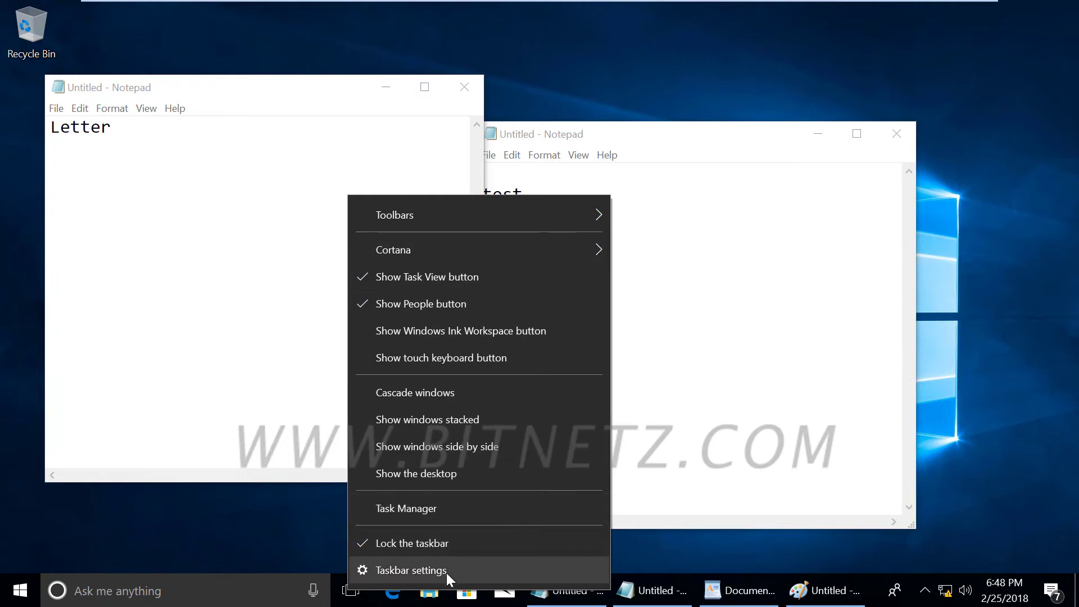
left_click(688, 554)
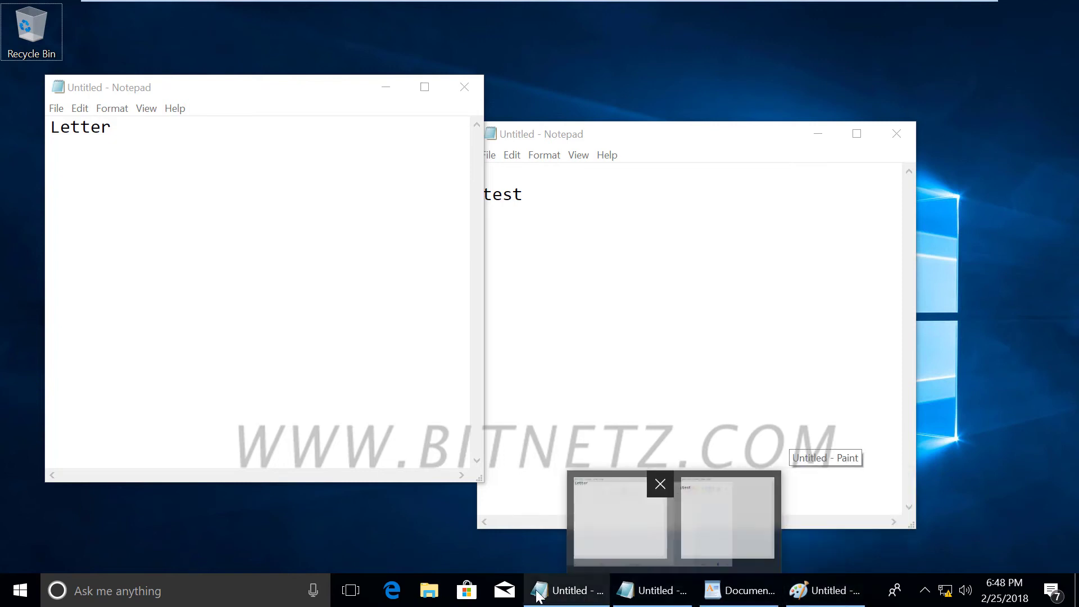
right_click(354, 590)
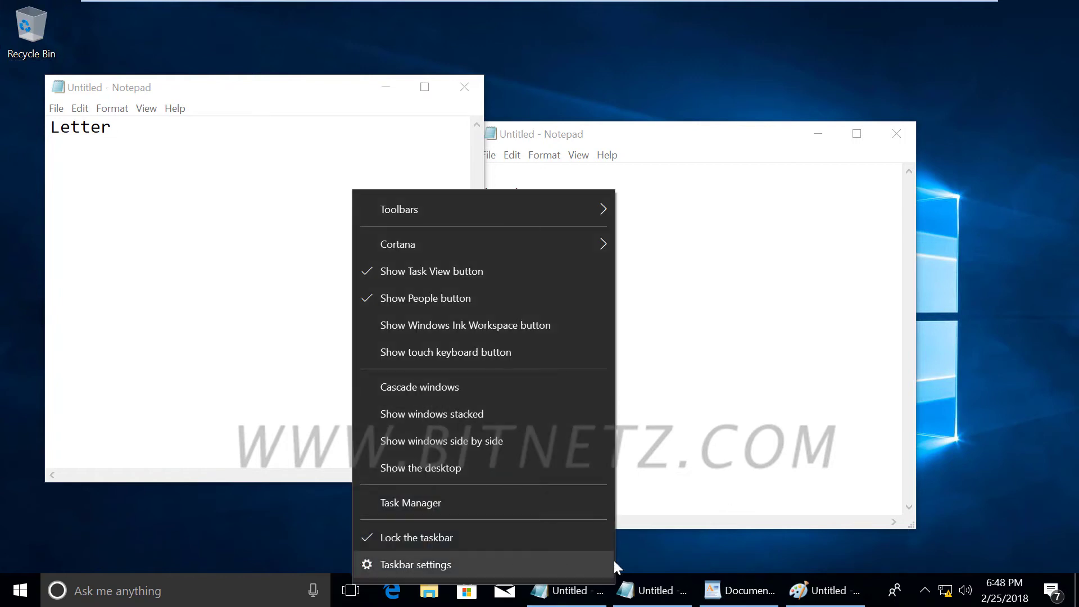
left_click(700, 552)
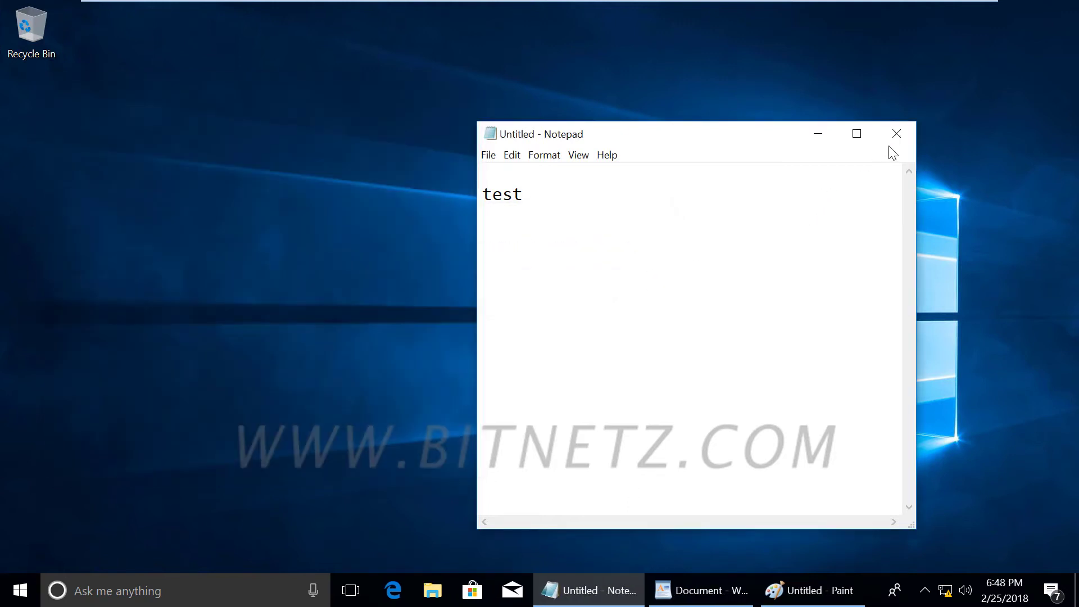
- Minimize the "test" Notepad window
left_click(818, 134)
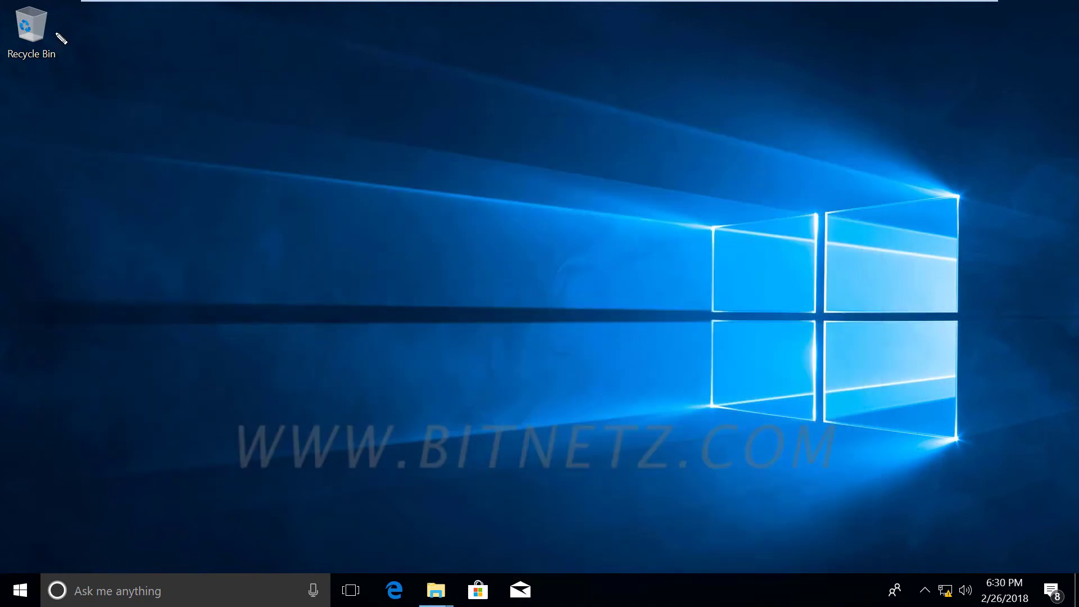
left_click_drag(56, 31, 90, 23)
left_click_drag(443, 189, 444, 196)
left_click_drag(533, 178, 556, 184)
left_click_drag(423, 214, 570, 206)
left_click_drag(664, 167, 645, 186)
key("Escape")
- Switch to the This PC window, open Local Disk (C:), and go to the Documents folder
mouse_move(436, 589)
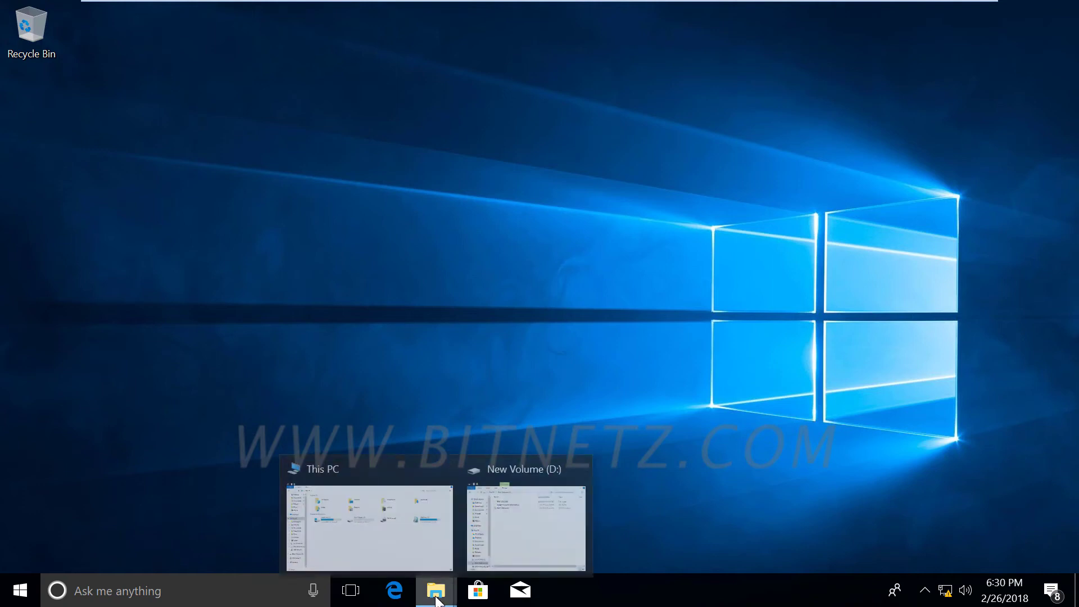
left_click(420, 555)
double_click(268, 240)
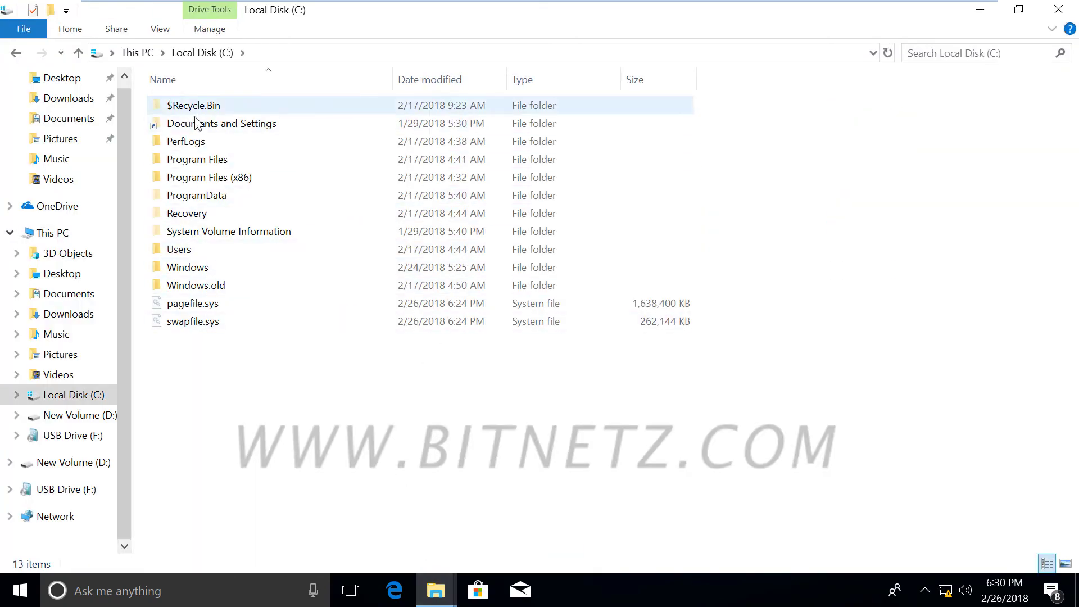
left_click(70, 119)
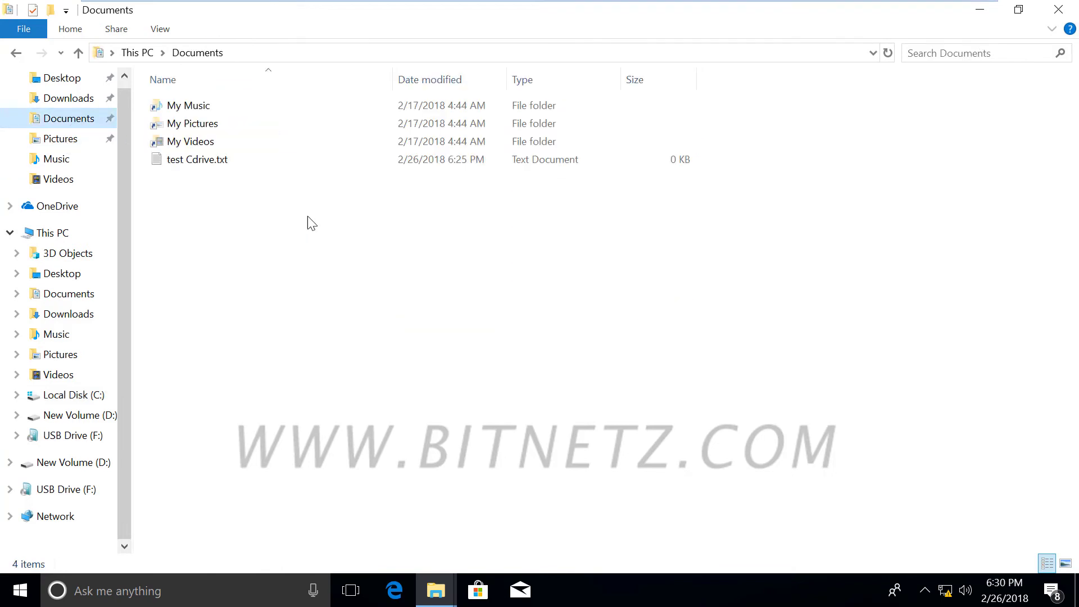
- Request deletion of test Cdrive.txt in Documents and decline moving it to the Recycle Bin
left_click(216, 161)
right_click(212, 156)
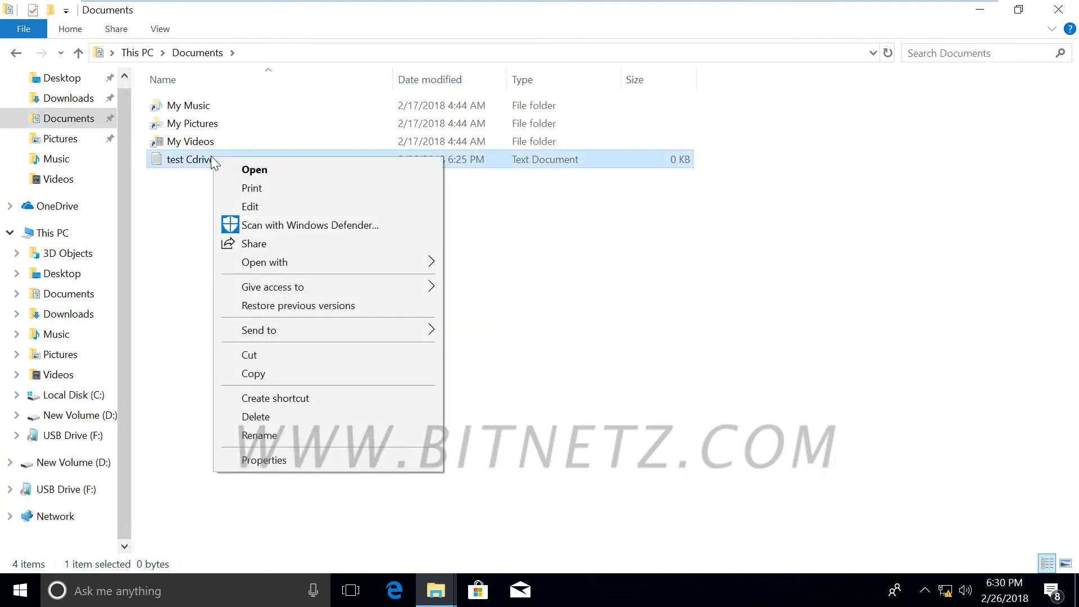
left_click(255, 416)
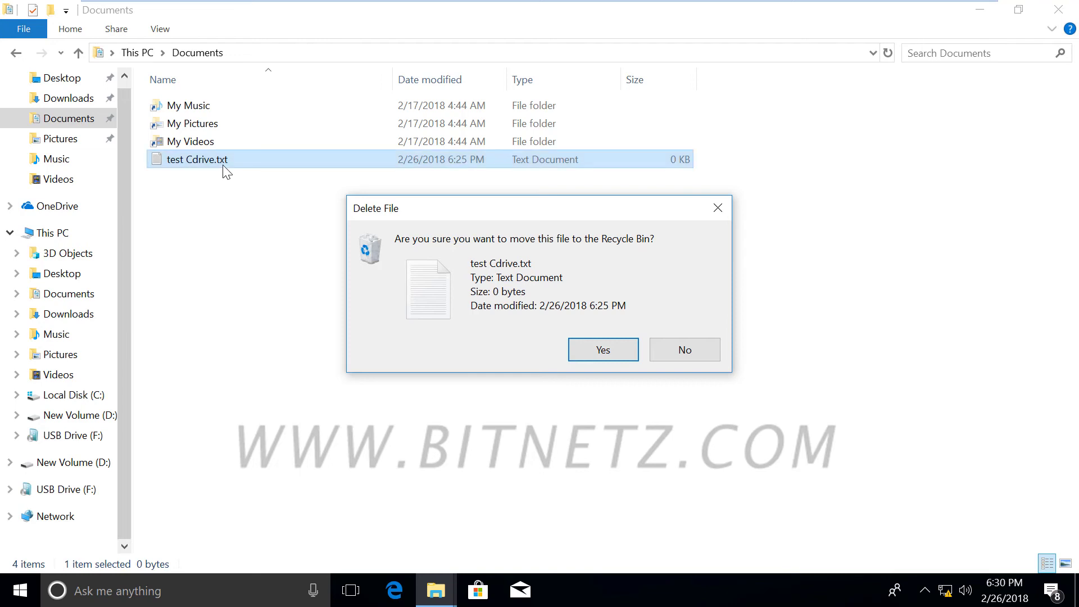
left_click(707, 356)
- Minimize the Documents window and turn off the delete confirmation dialog in the Recycle Bin properties
left_click(988, 17)
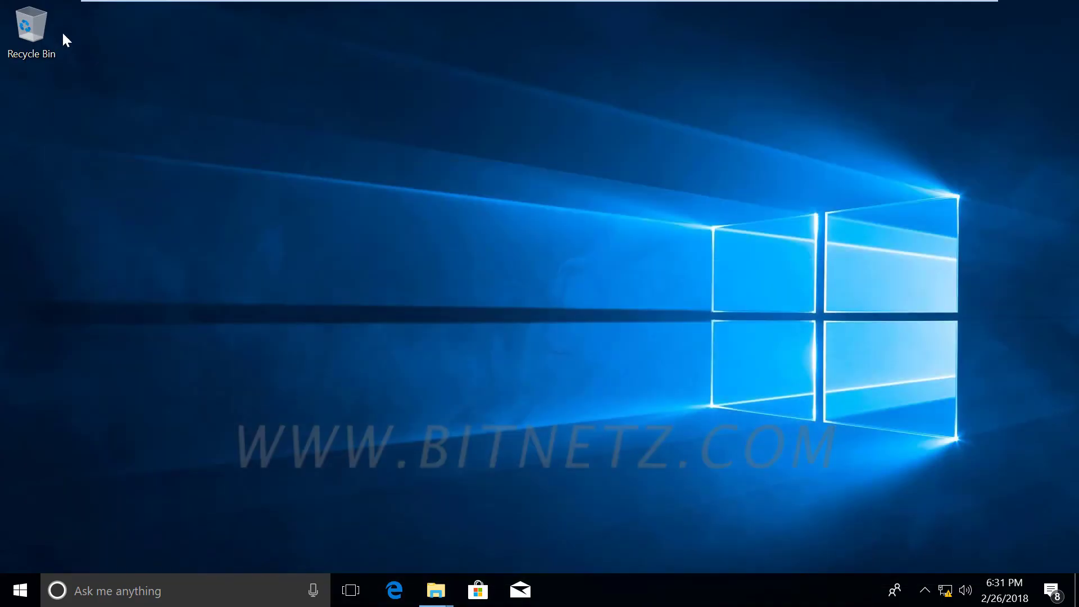
right_click(50, 31)
left_click(85, 153)
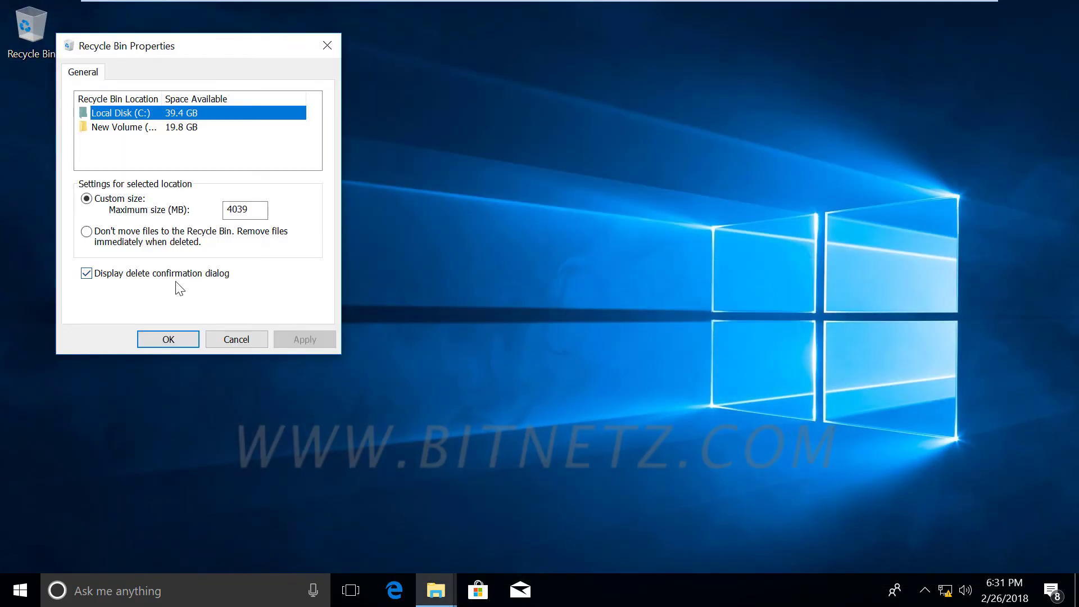
left_click(86, 274)
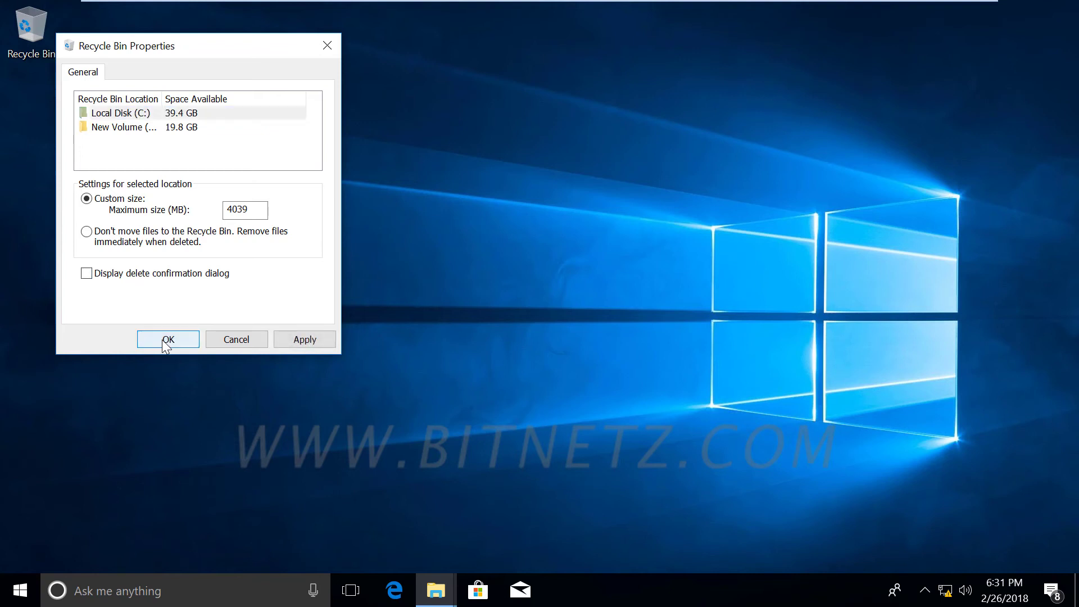
left_click(168, 339)
- Switch back to the Documents window and delete test Cdrive.txt
left_click(433, 593)
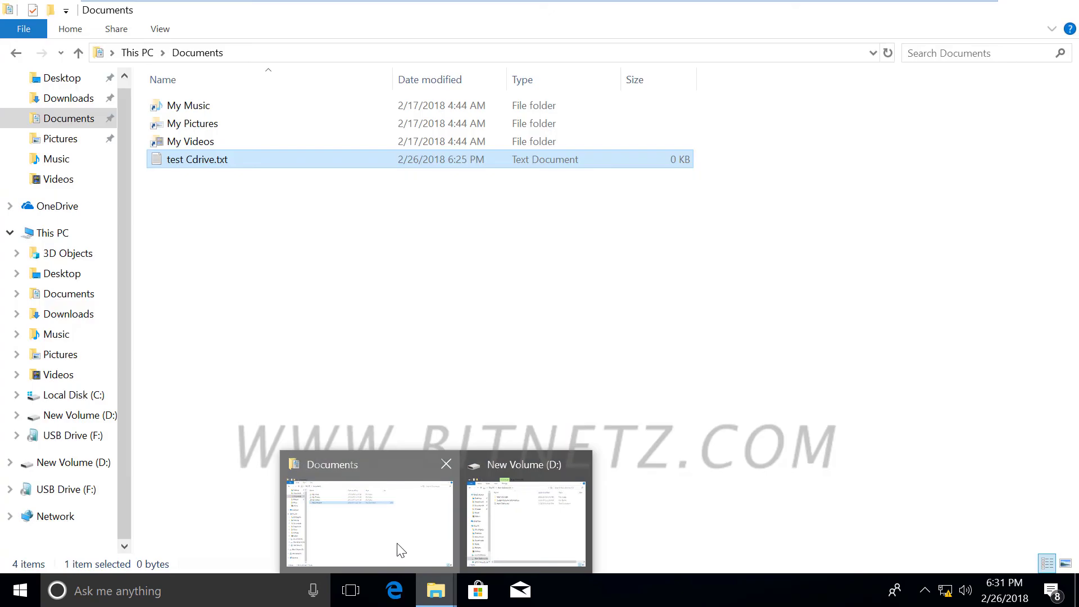
left_click(400, 549)
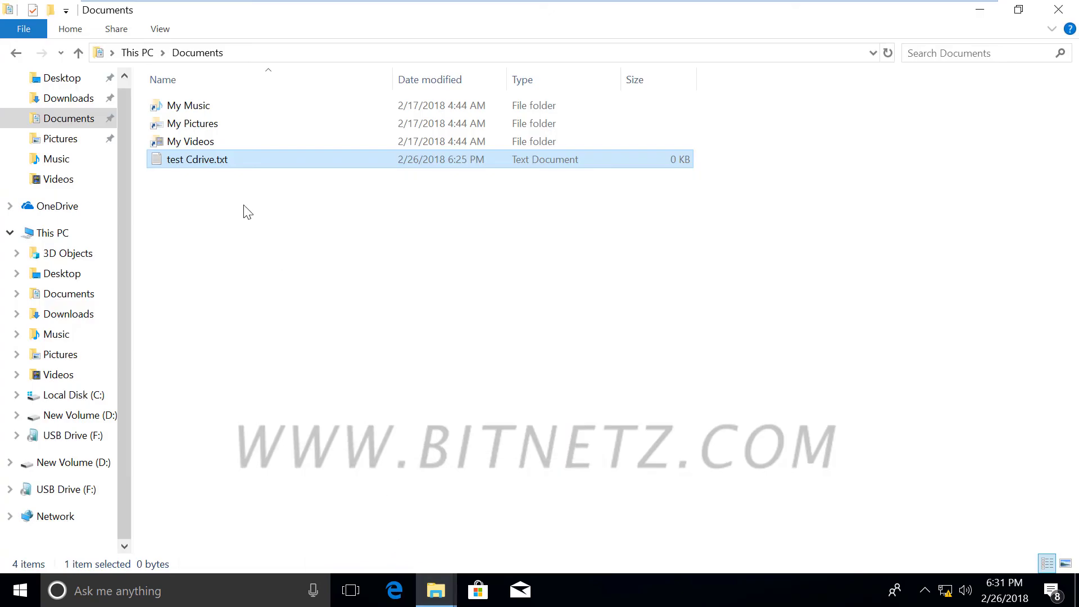
right_click(217, 153)
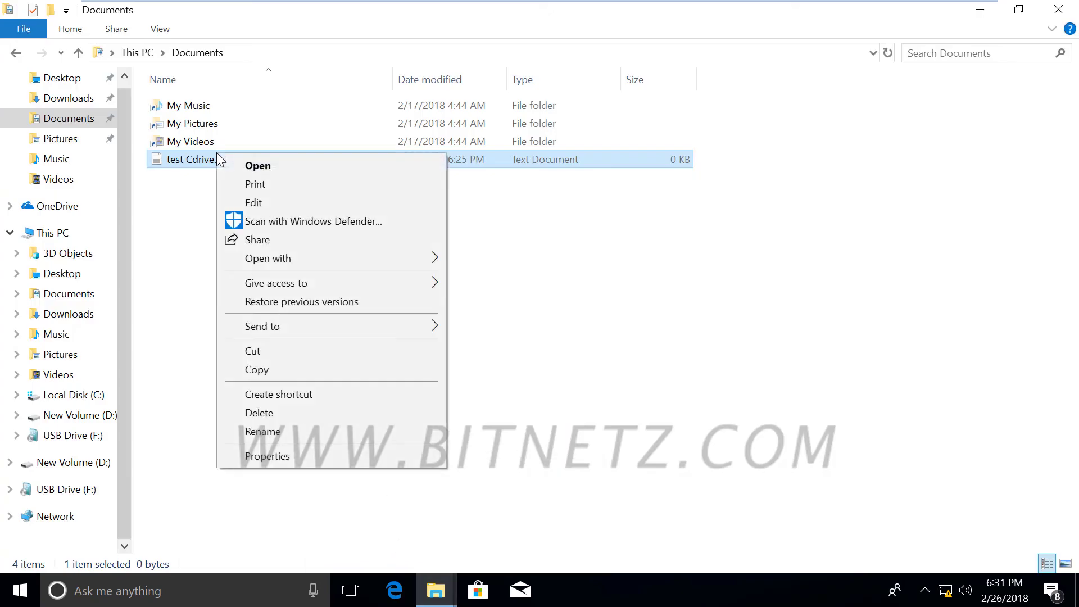
left_click(278, 413)
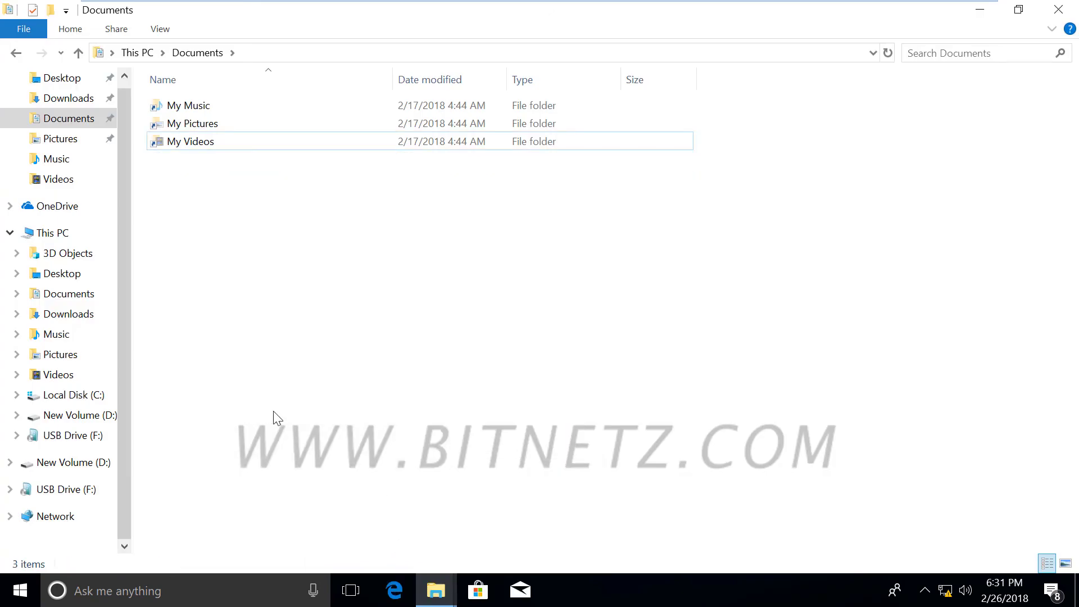
- Minimize the Documents window, check the Recycle Bin for test Cdrive.txt, and minimize the Recycle Bin window
left_click(979, 9)
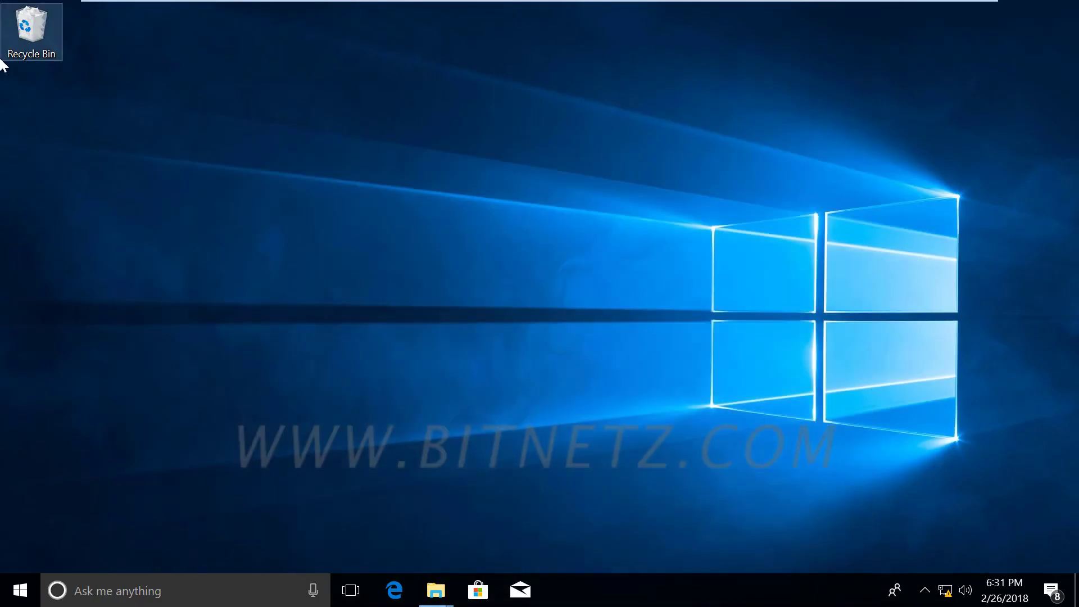
double_click(32, 36)
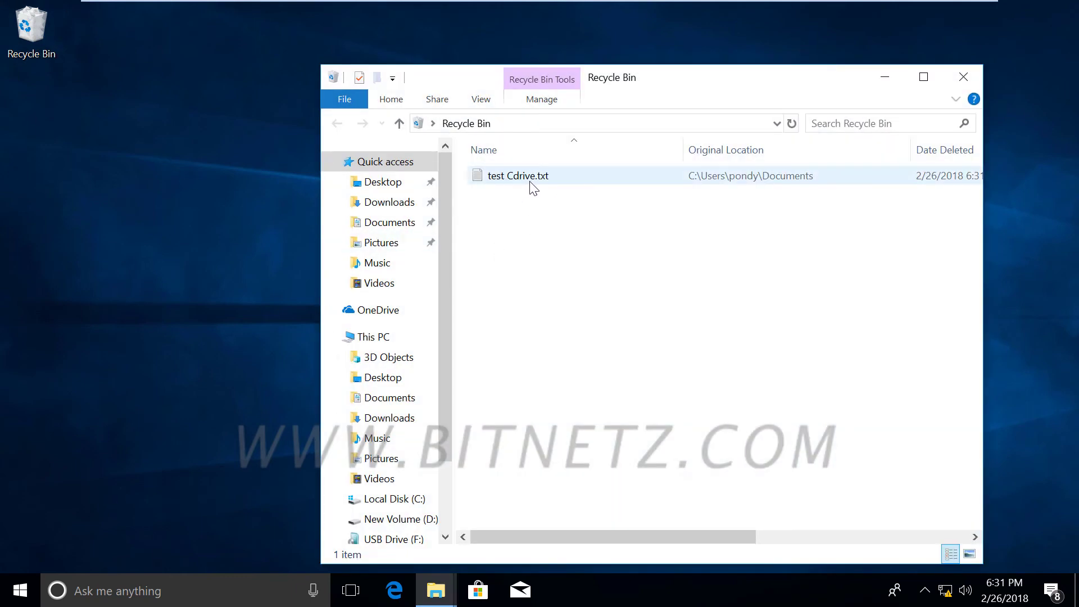
left_click(890, 79)
- Switch to the New Volume (D:) window and delete test1 Ddrive.txt
left_click(436, 590)
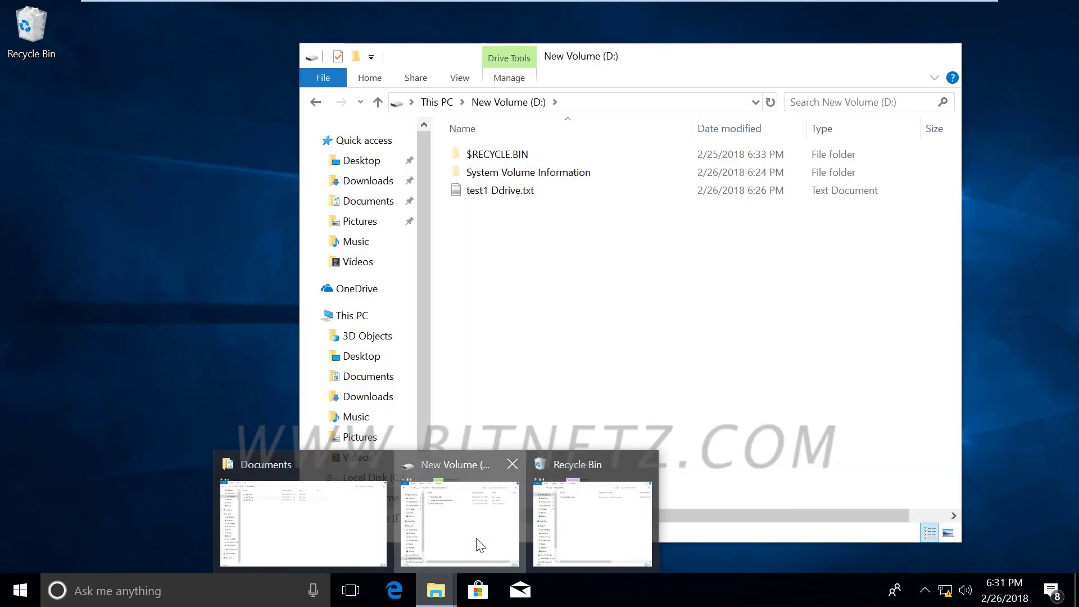
left_click(479, 544)
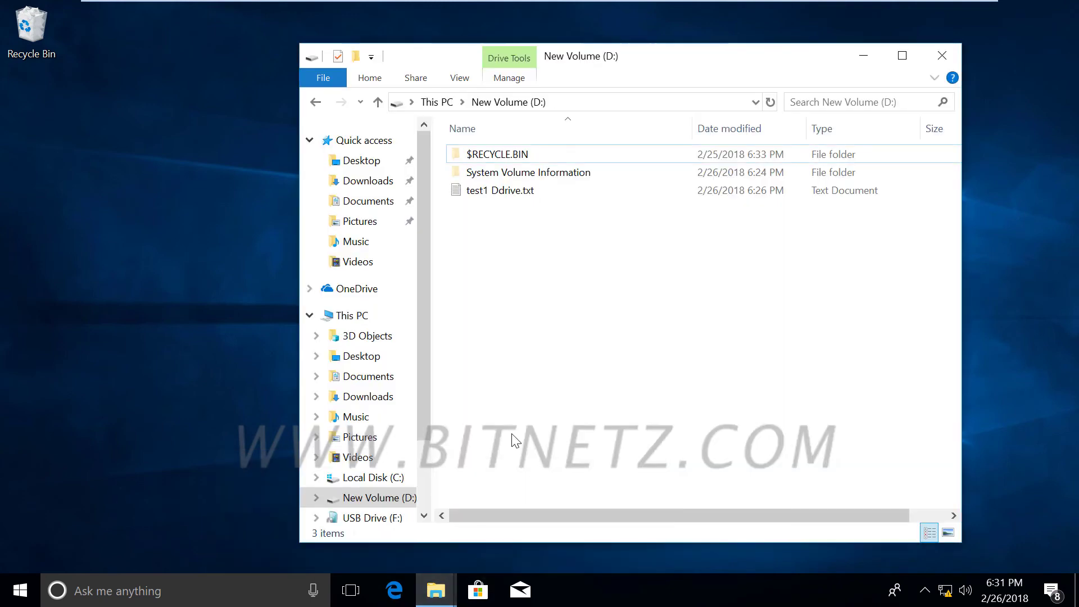
right_click(502, 194)
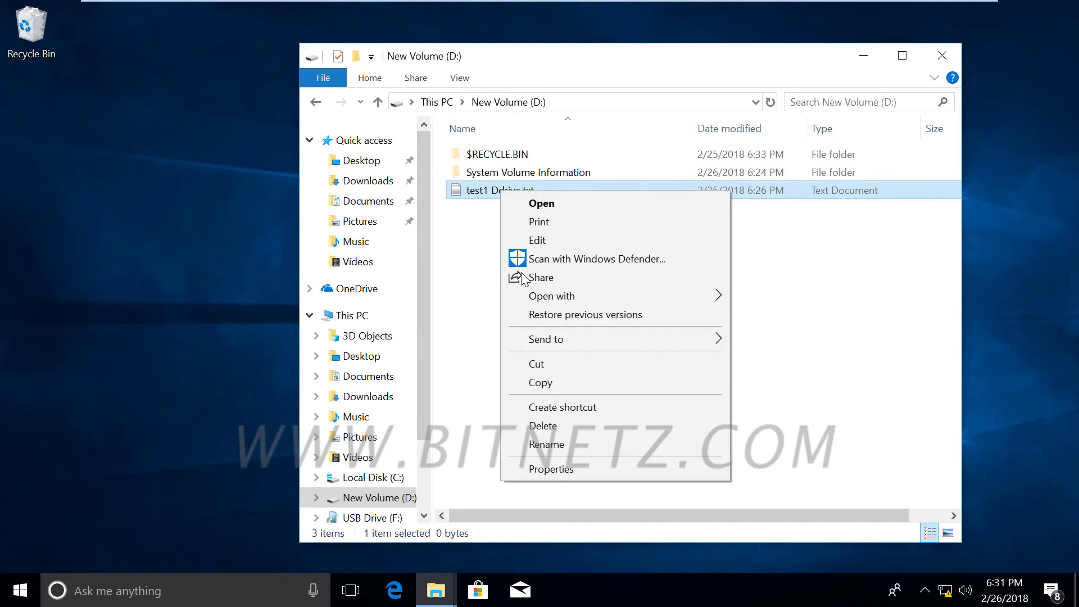
left_click(543, 426)
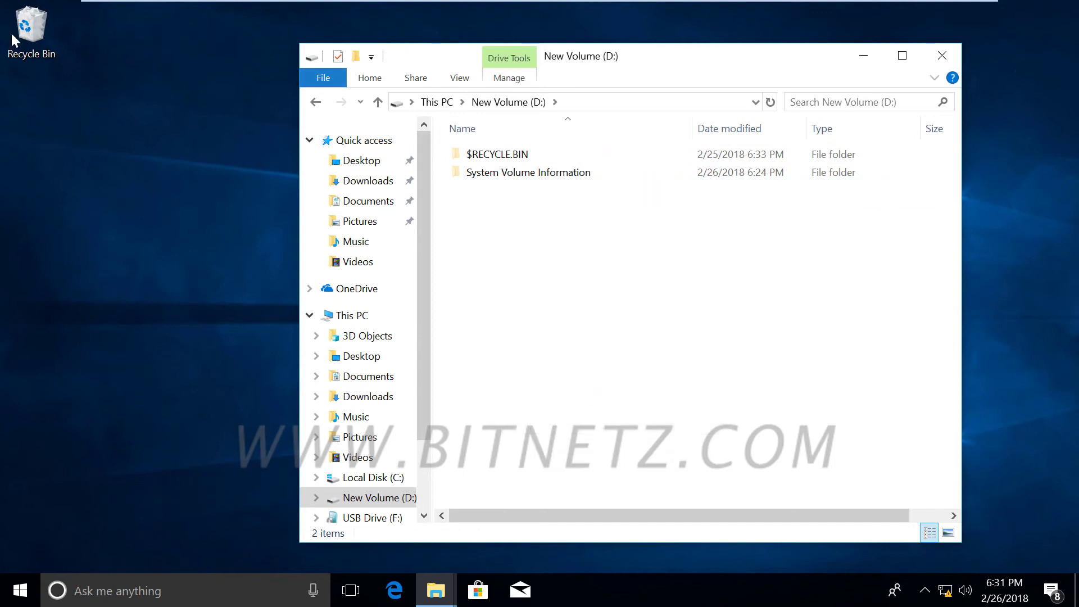
- Reopen the Recycle Bin, examine the deleted C: and D: drive files, and minimize its window
left_click(29, 33)
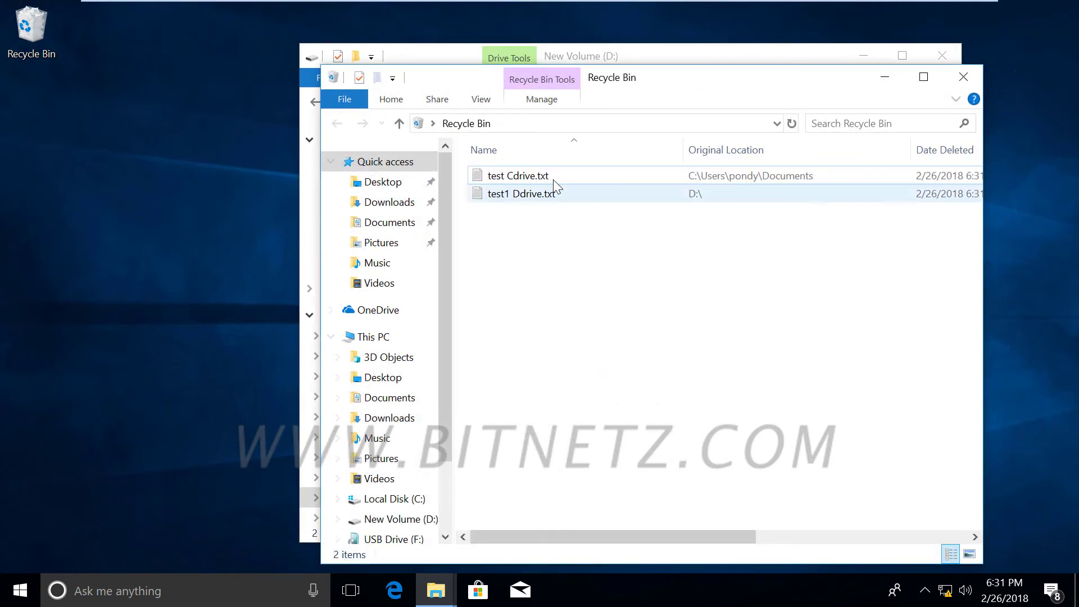
left_click(524, 181)
left_click(528, 197)
mouse_move(531, 205)
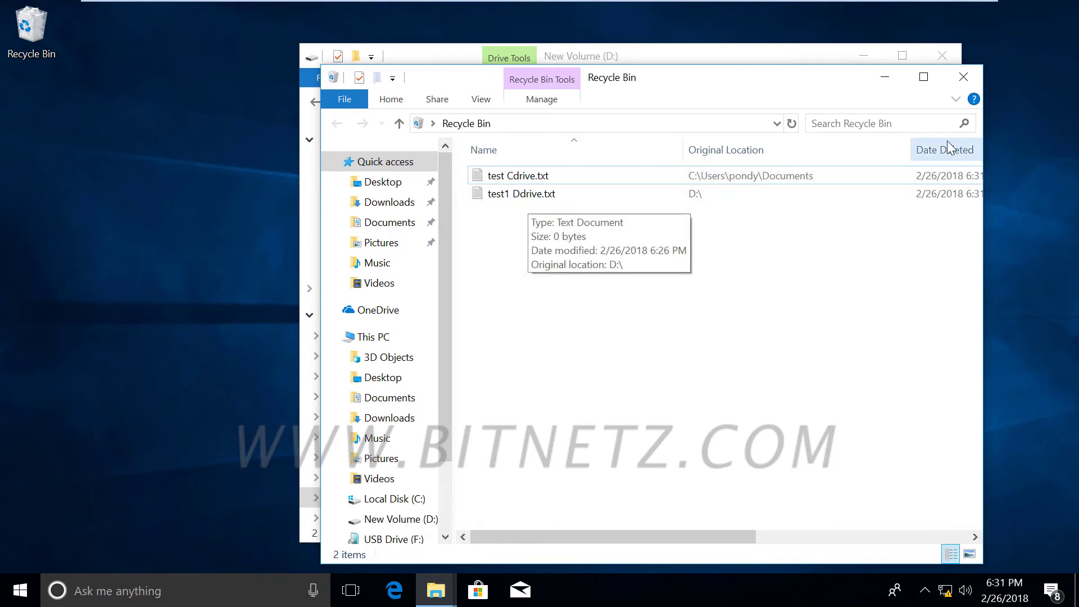
left_click(885, 78)
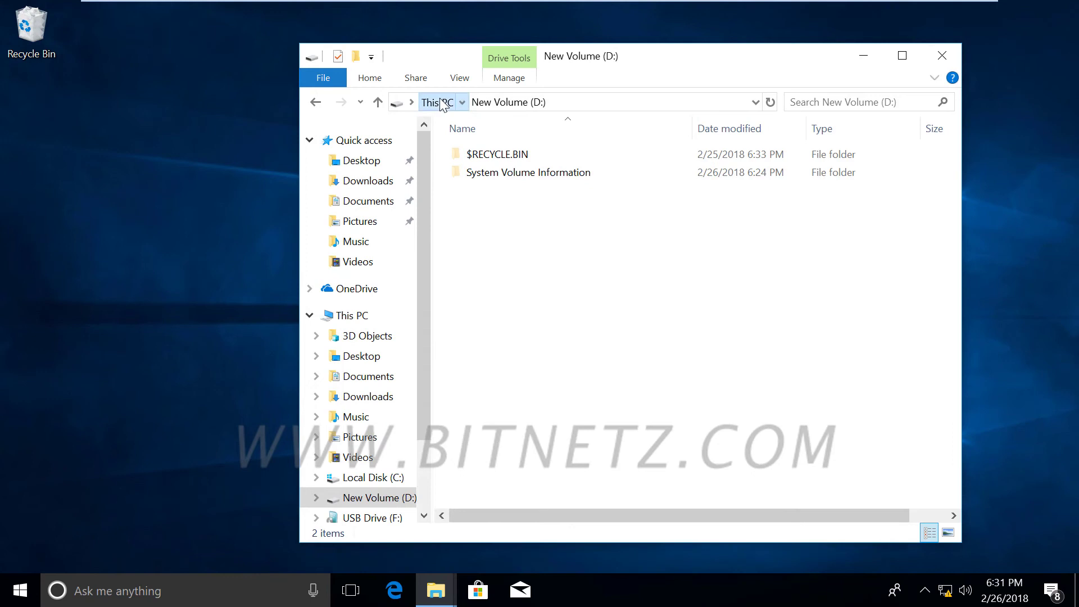
- Go through This PC to USB Drive (F:) and permanently delete test3 F pendrive.txt
left_click(447, 104)
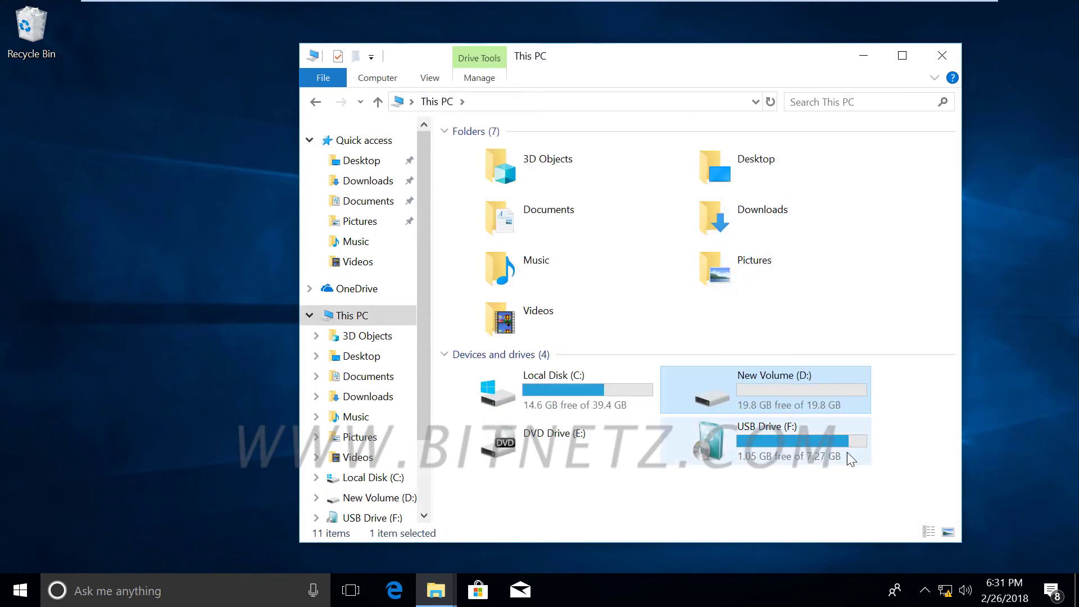
double_click(795, 455)
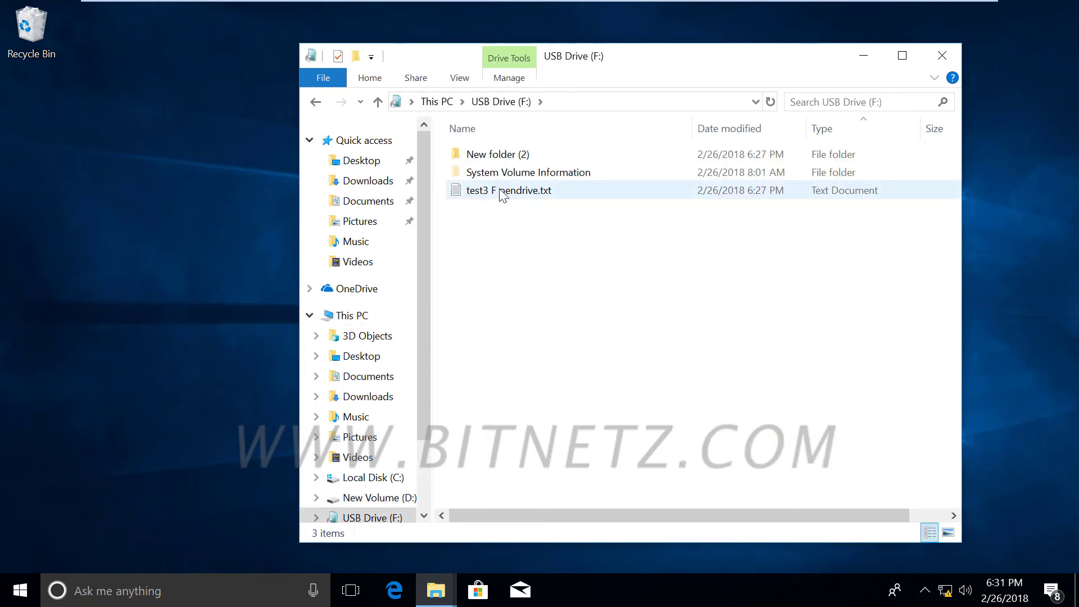
right_click(496, 192)
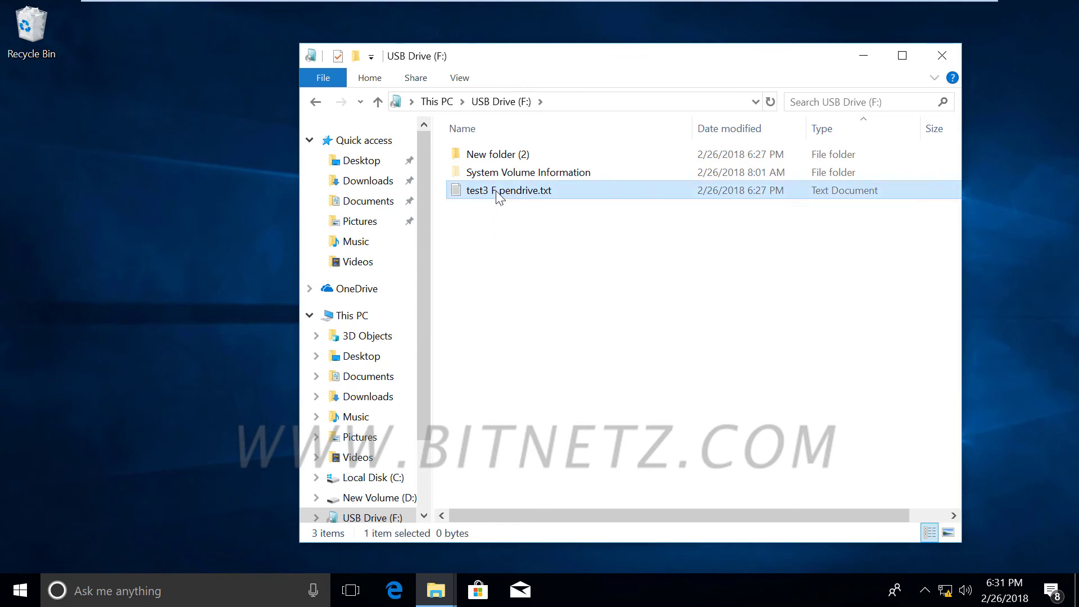
left_click(548, 406)
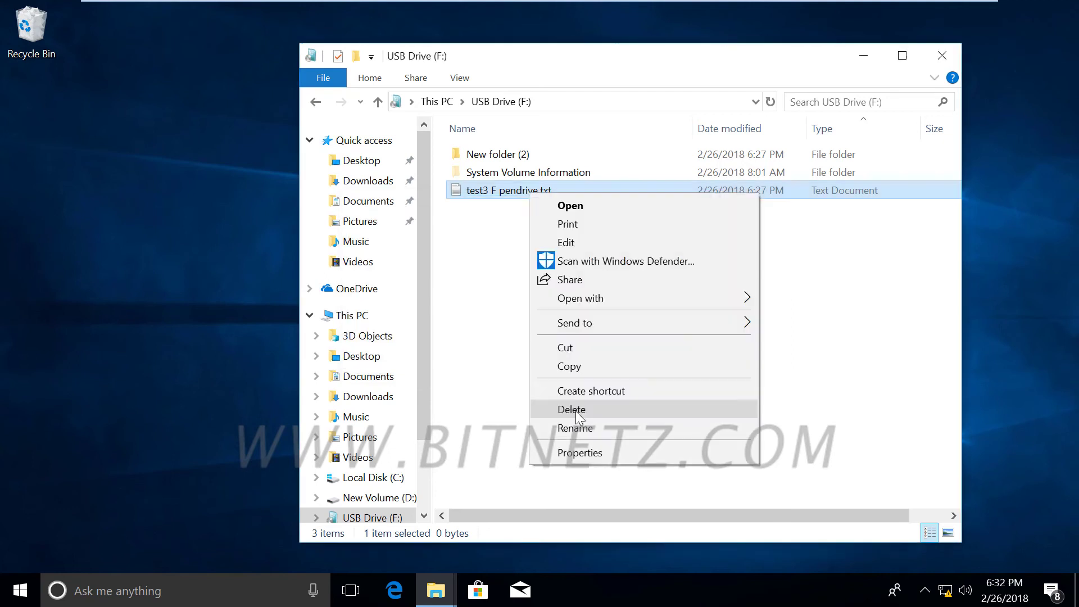
left_click(575, 410)
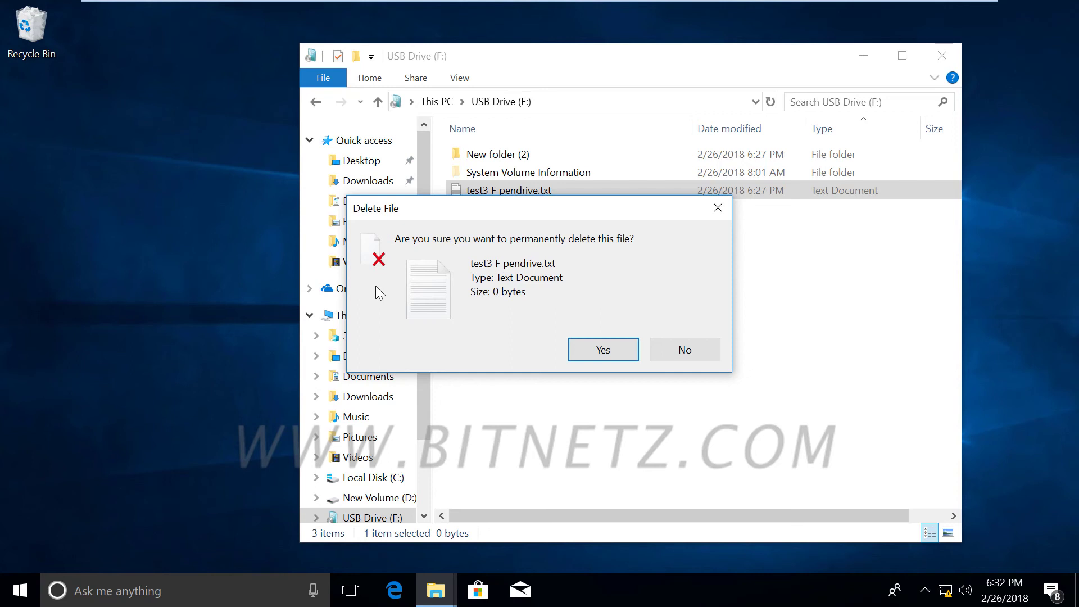
left_click(607, 356)
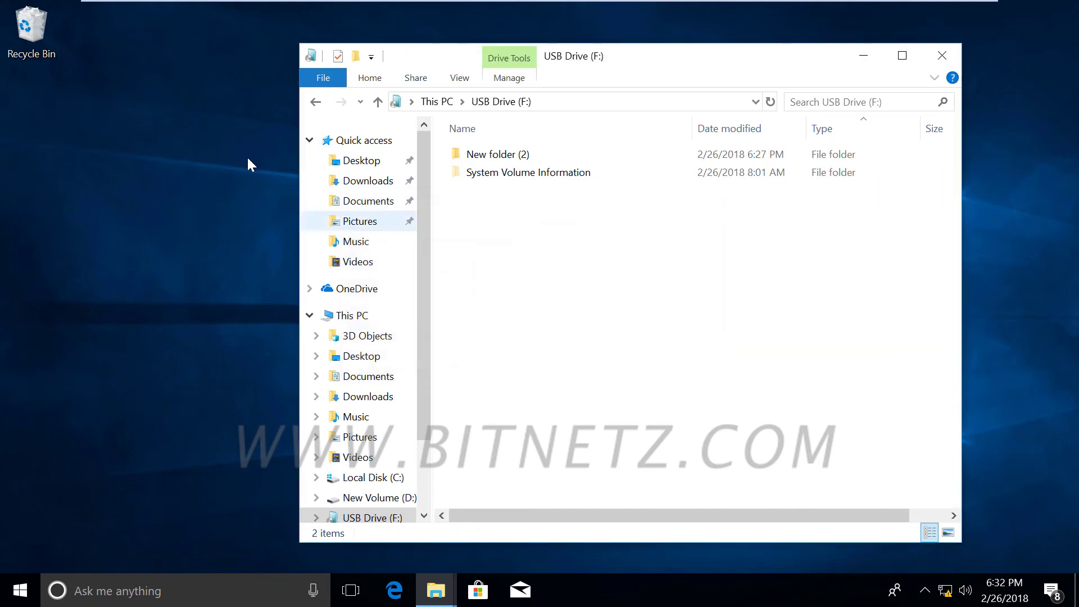
- Open the Recycle Bin and check whether the file deleted from the USB drive is listed
double_click(32, 25)
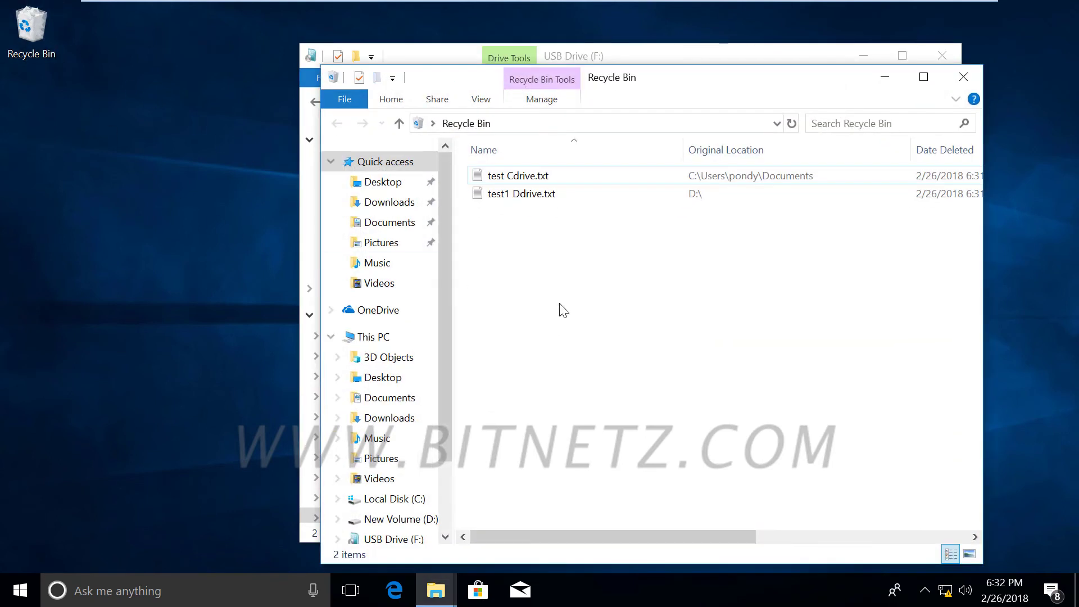
left_click(534, 181)
left_click(535, 215)
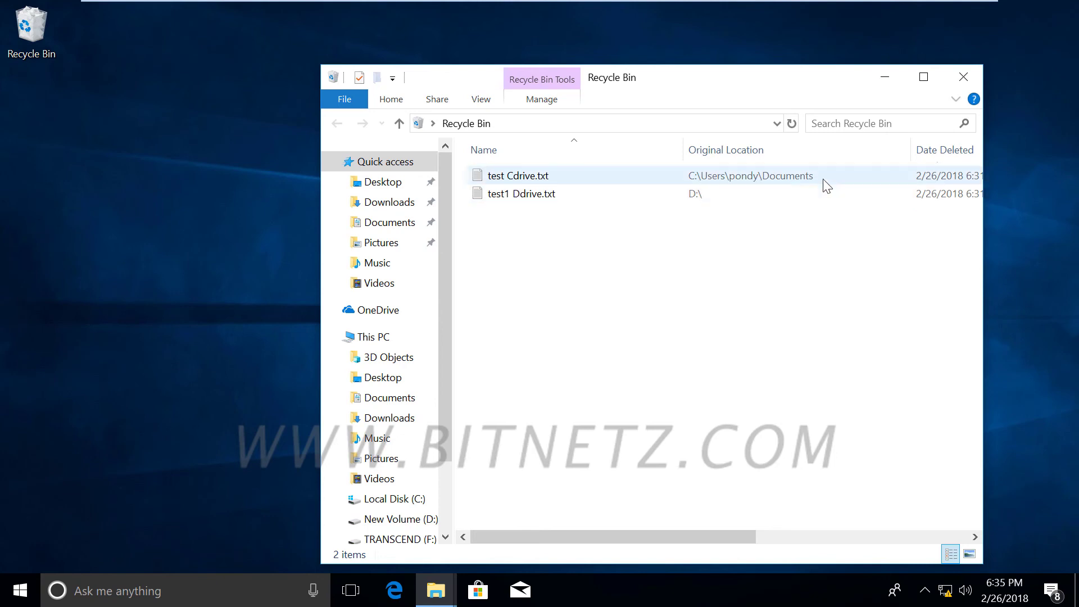
- Restore test Cdrive.txt from the Recycle Bin and open the Documents folder to check it
left_click(534, 180)
right_click(534, 180)
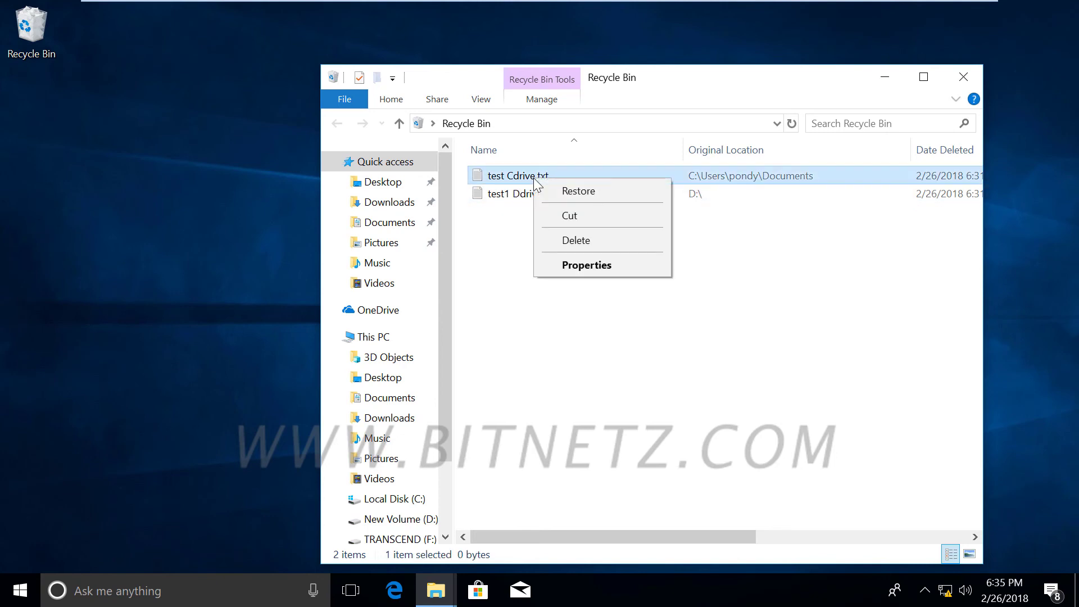
left_click(590, 193)
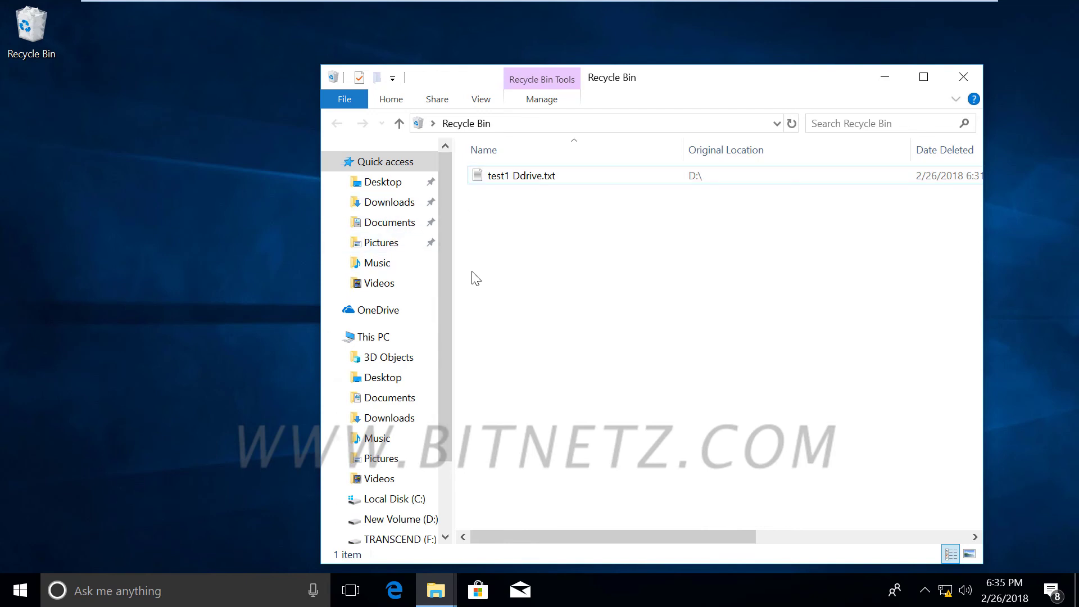
left_click(386, 224)
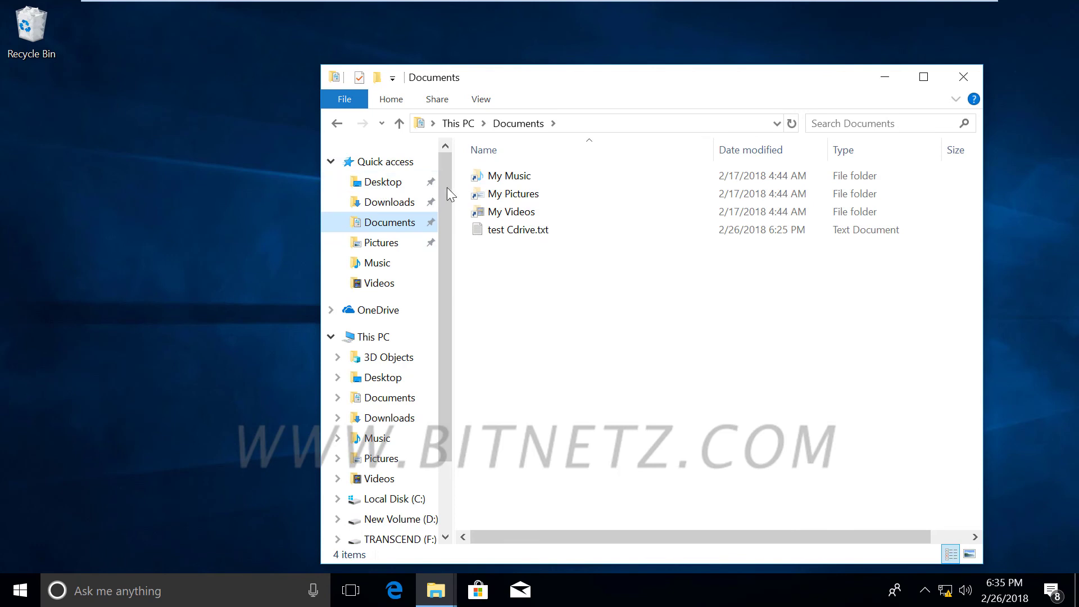
- Open the Recycle Bin, view the properties of test1 Ddrive.txt, and cancel the dialog
left_click(31, 27)
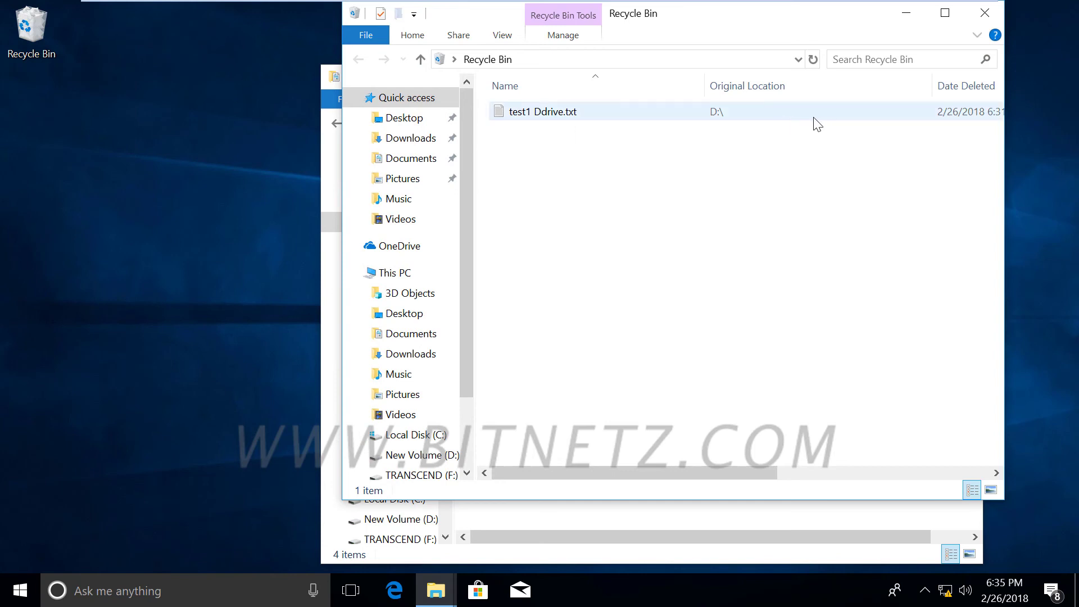
double_click(580, 110)
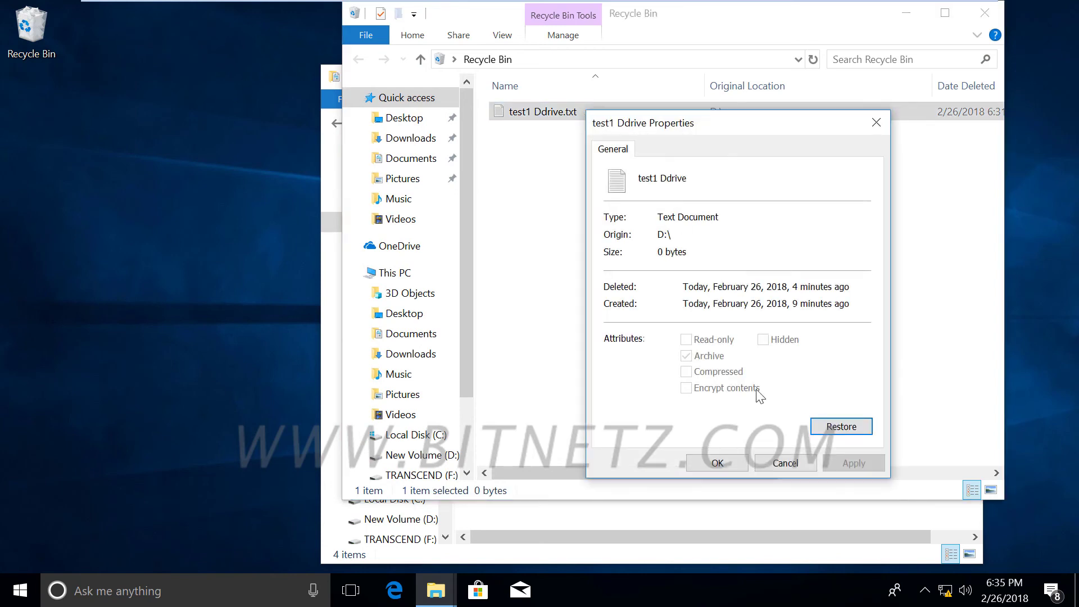
left_click(784, 464)
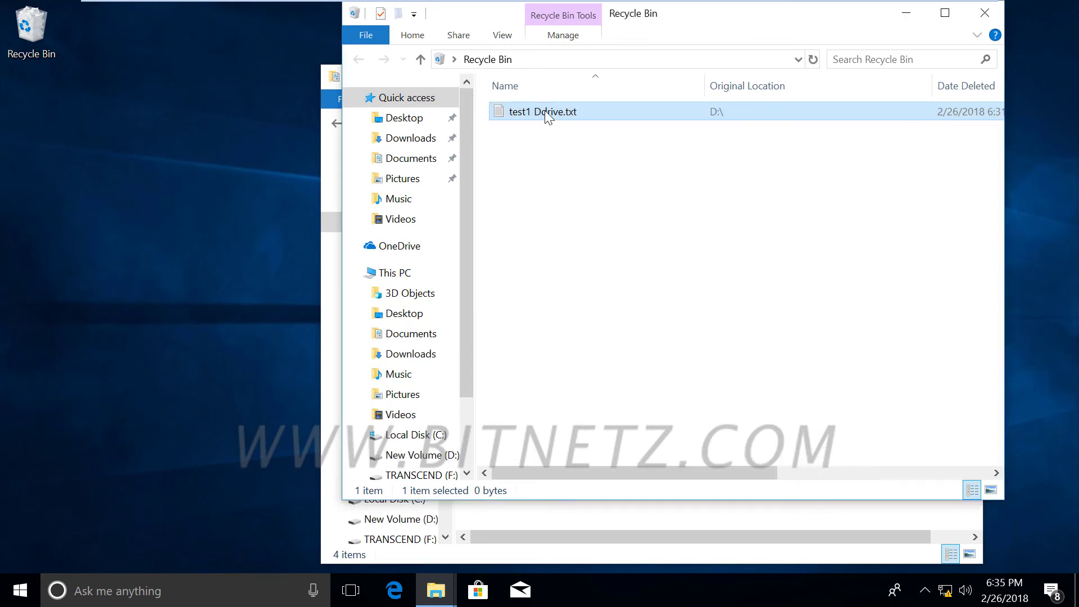
- Move test1 Ddrive.txt from the Recycle Bin to the desktop, view it in Notepad, and minimize the Recycle Bin window
left_click_drag(544, 114, 145, 132)
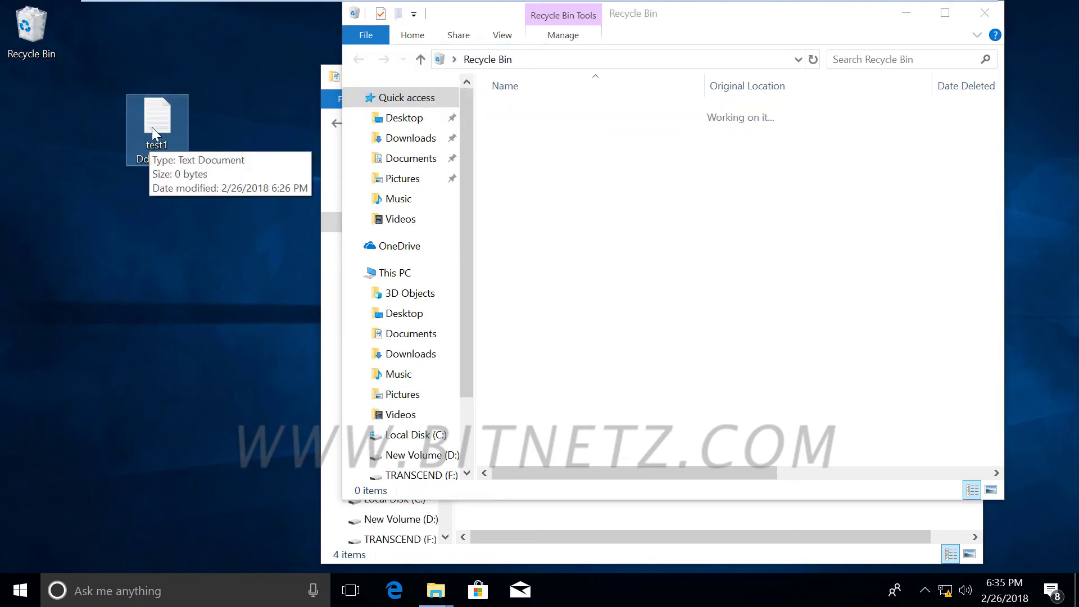
double_click(152, 129)
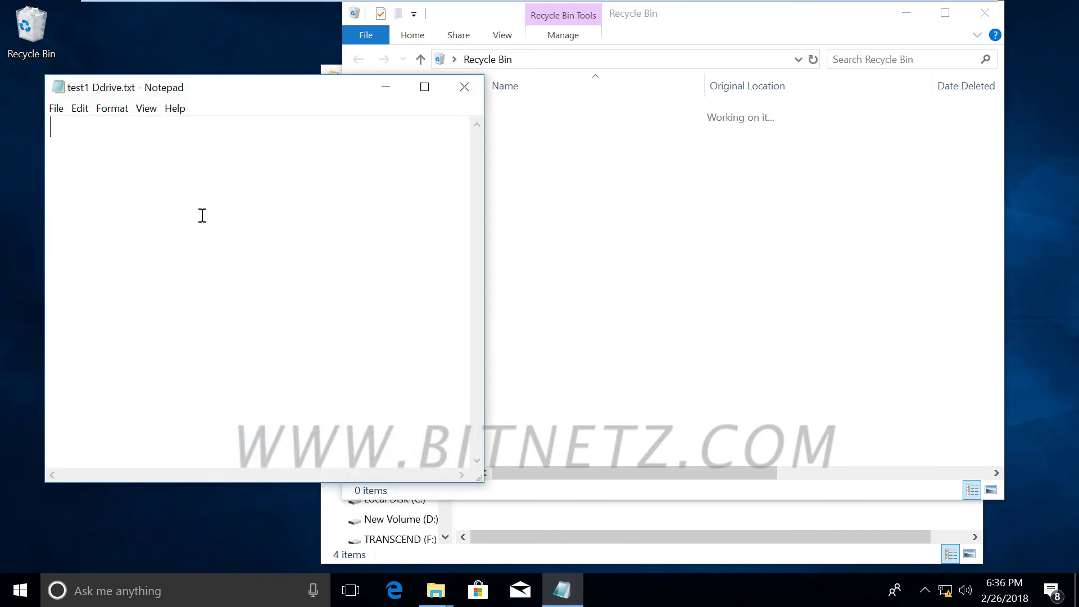
left_click(464, 86)
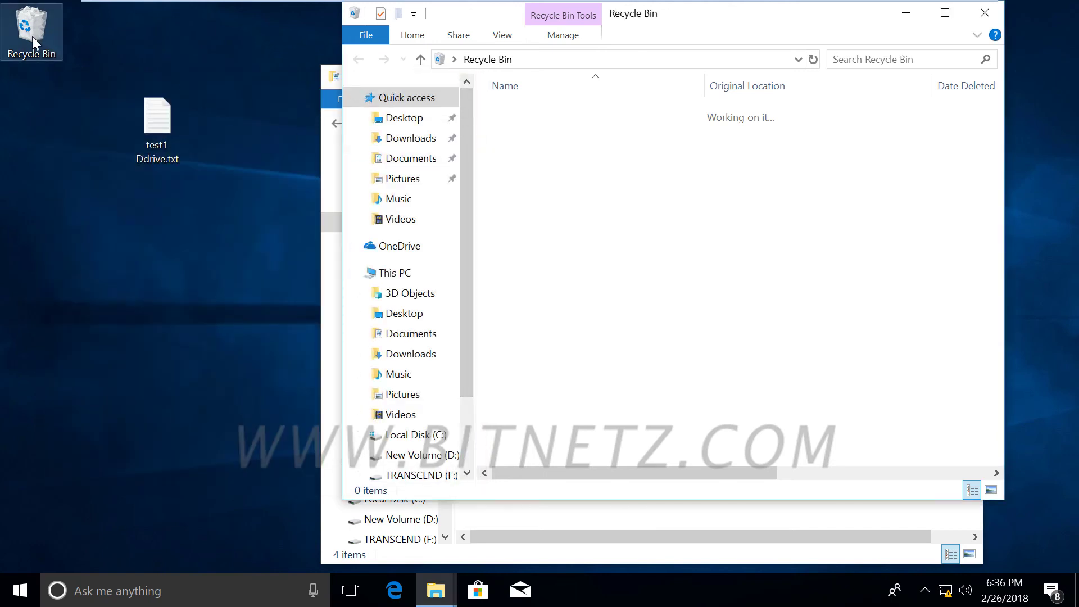
right_click(32, 36)
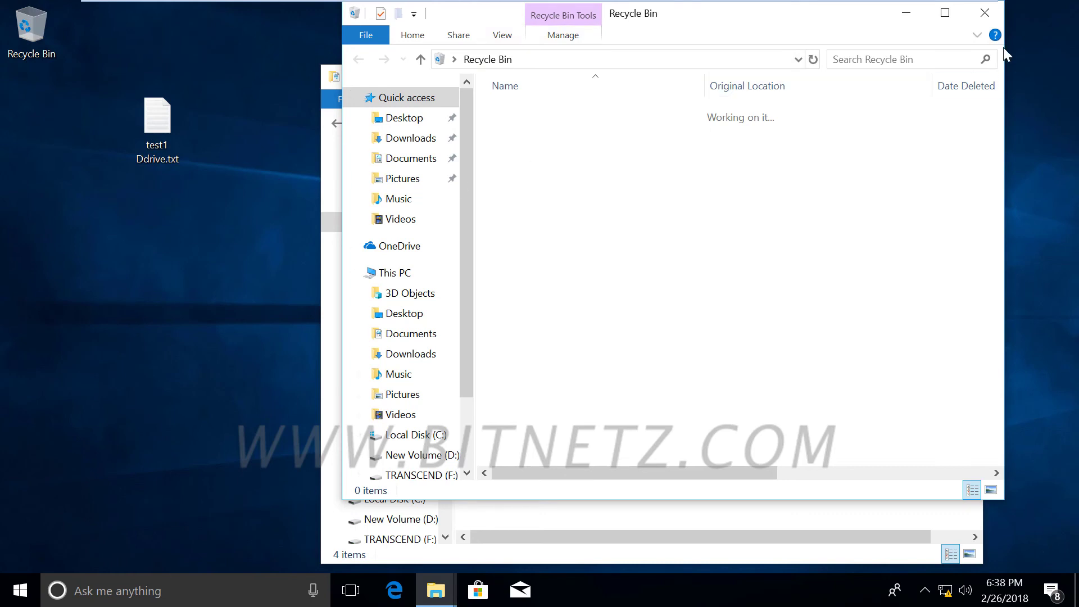
left_click(906, 12)
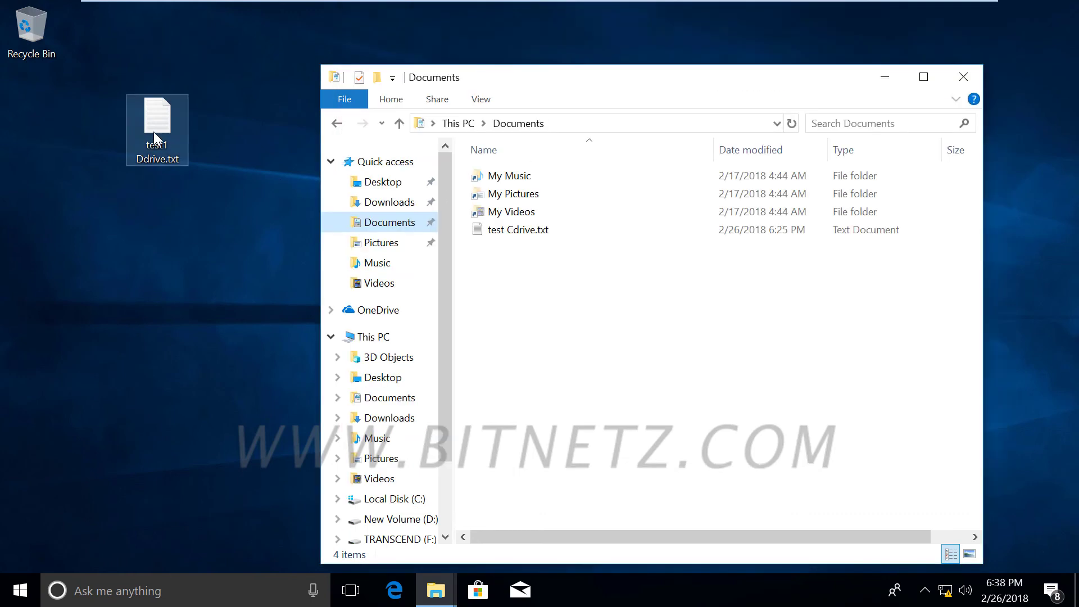
- Request permanent deletion of test1 Ddrive.txt on the desktop and decline the confirmation
right_click(153, 132)
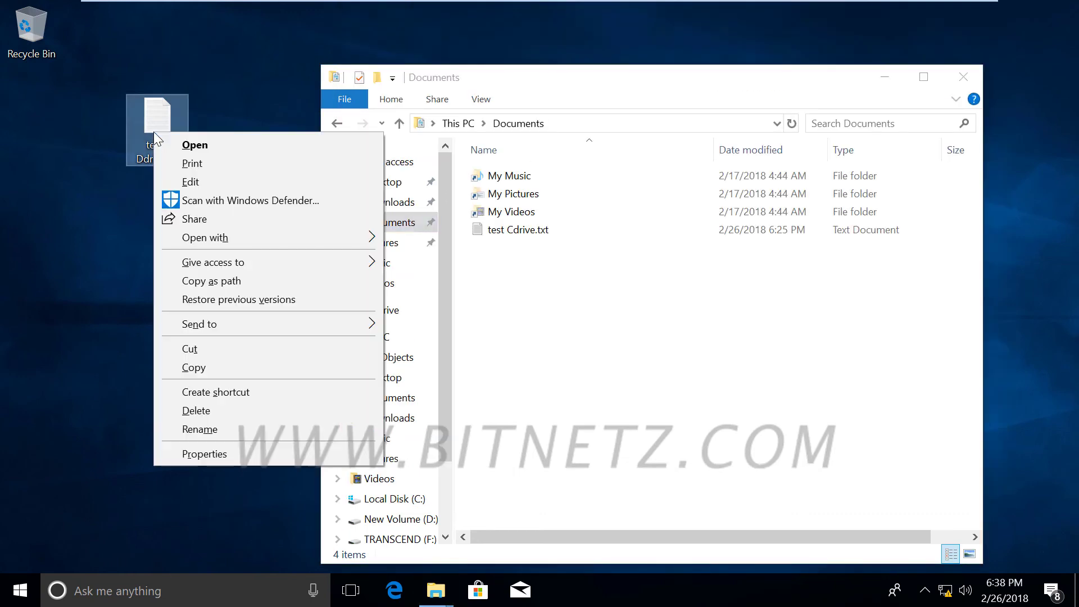
left_click(220, 409)
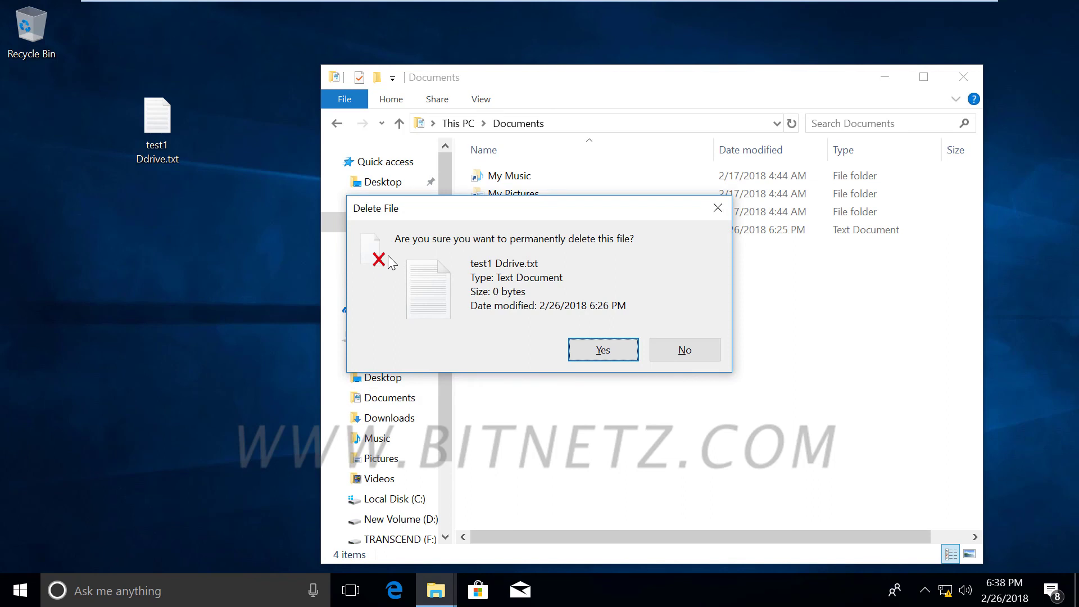
left_click(695, 353)
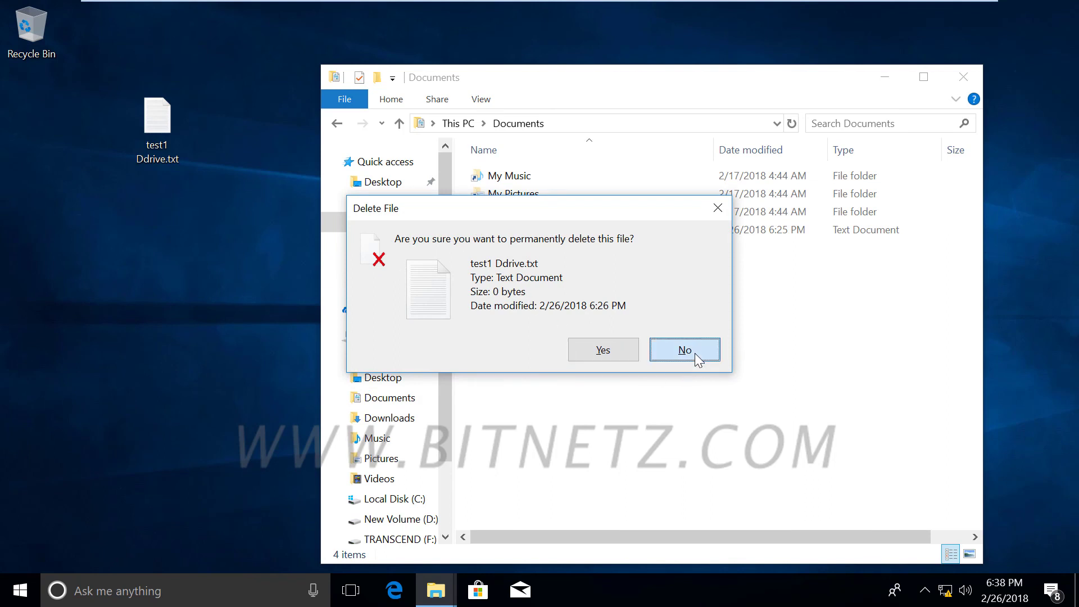
- Delete test1 Ddrive.txt from the desktop to the Recycle Bin
left_click(146, 128)
right_click(146, 127)
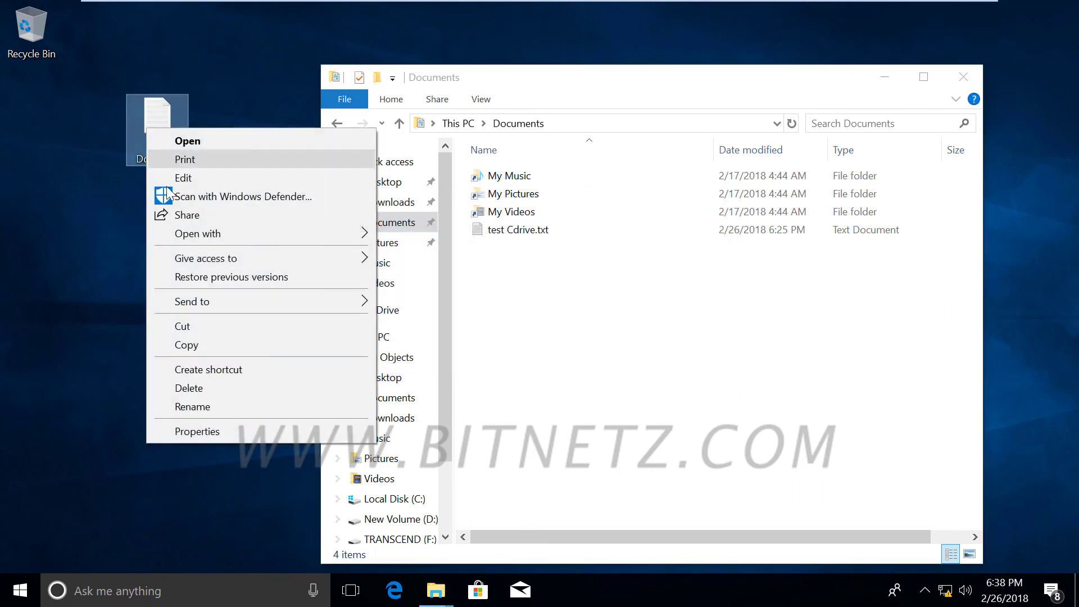
left_click(212, 392)
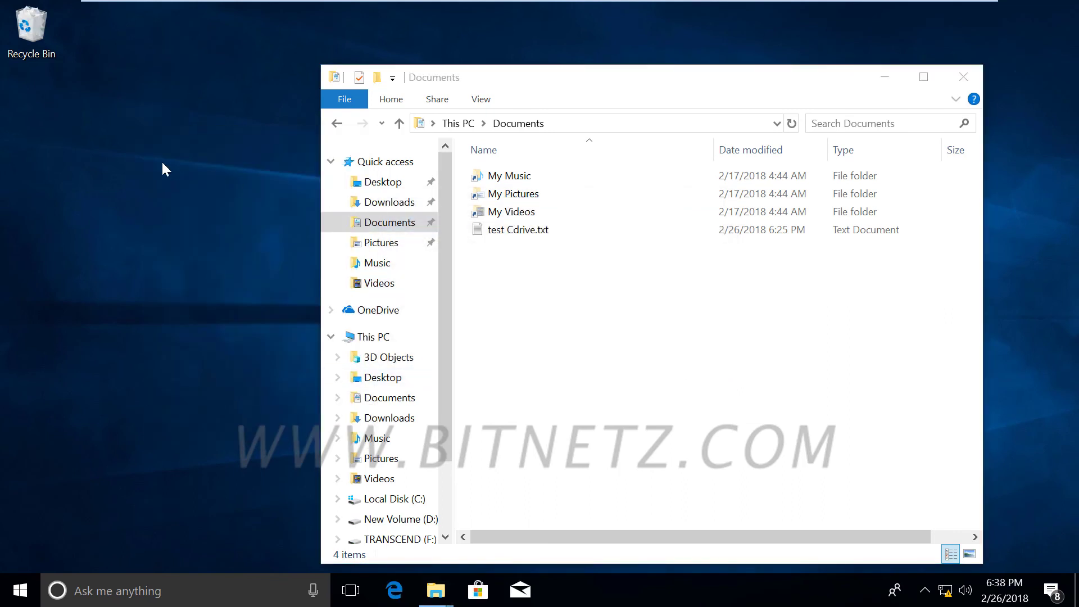